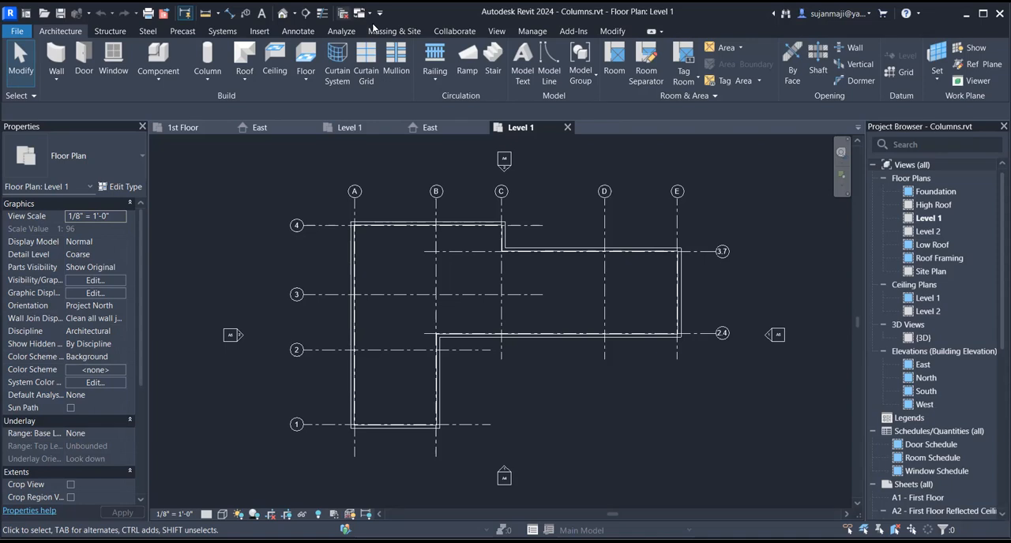
- Close the inactive views, then close Grids.rvt and Project3 without saving, keeping only the Level 1 plan of Columns.rvt open
left_click(344, 13)
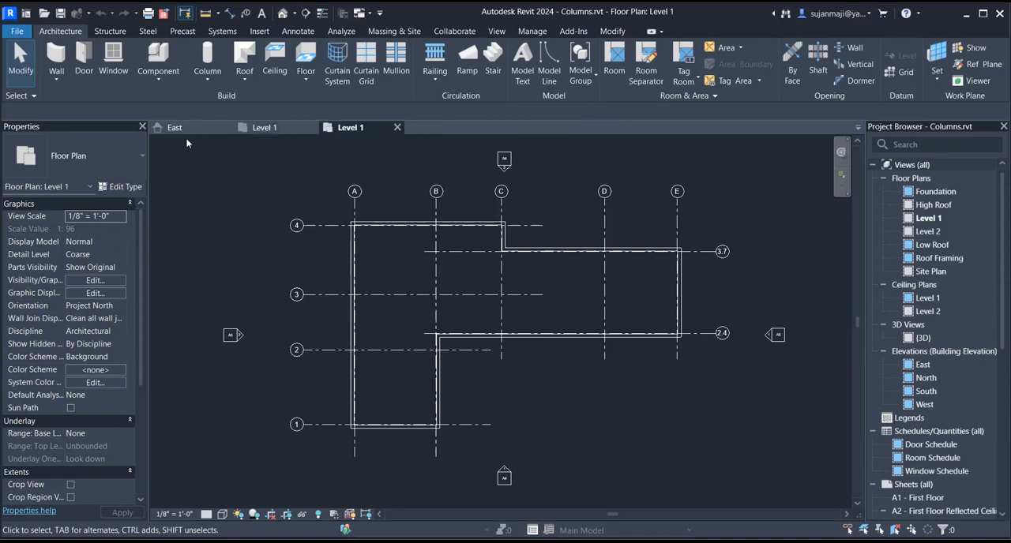
left_click(266, 128)
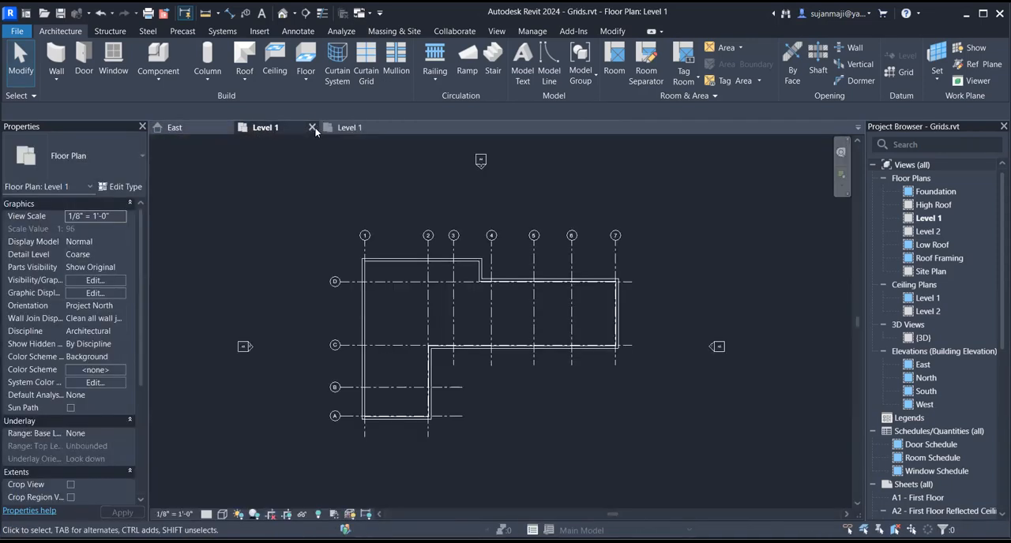
left_click(312, 128)
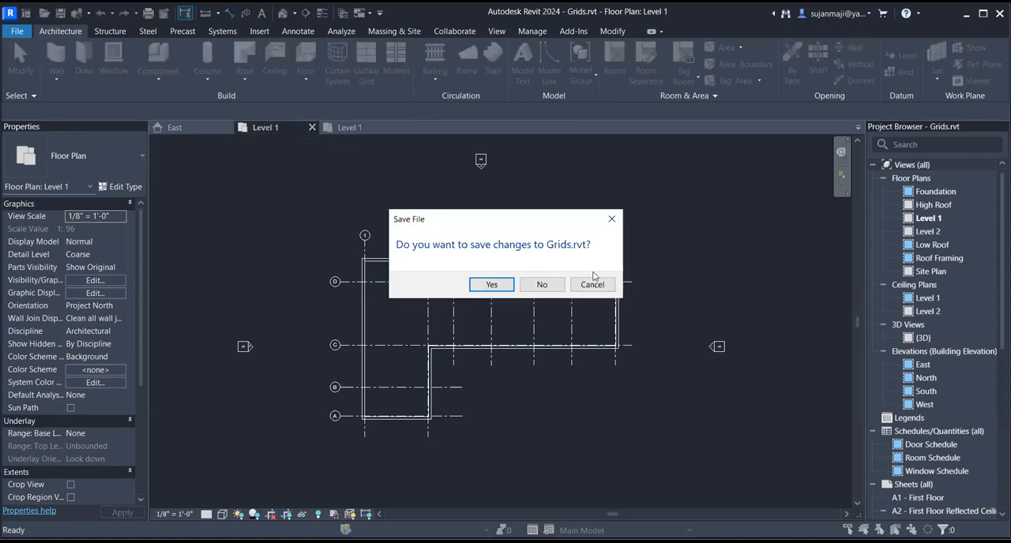
left_click(542, 285)
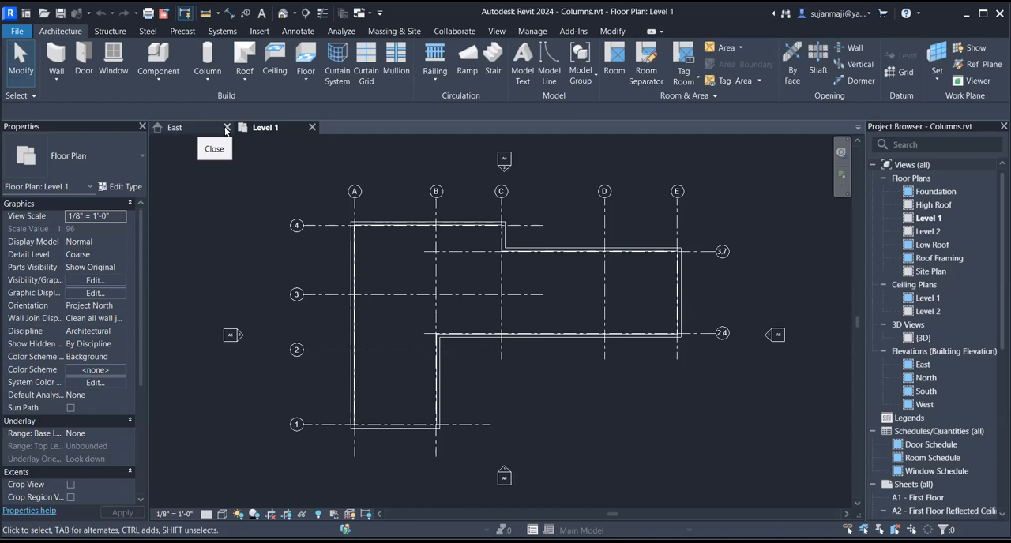
left_click(226, 128)
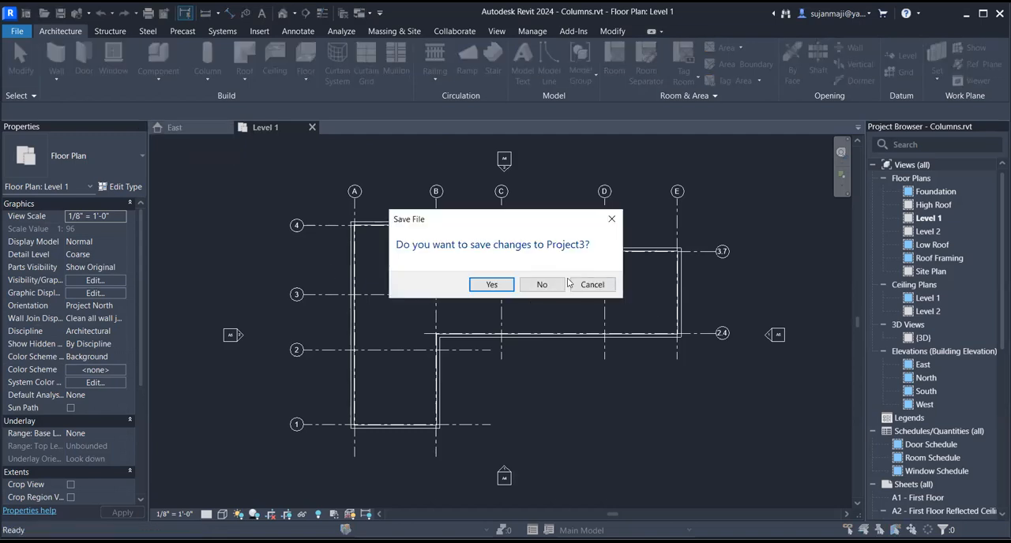
left_click(545, 286)
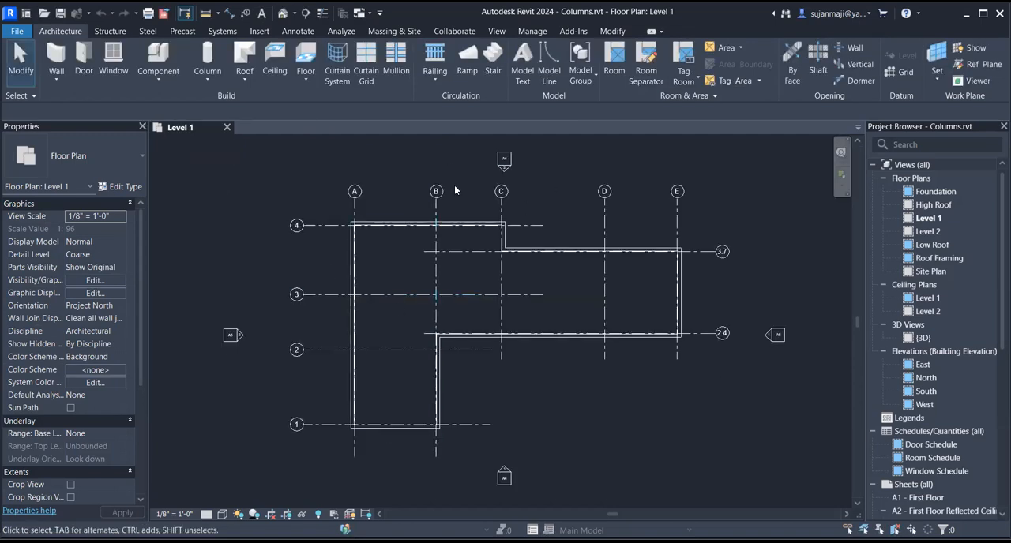
- Start an architectural column and examine the Rectangular Column types offered for placement
scroll(540, 249, "up", 2)
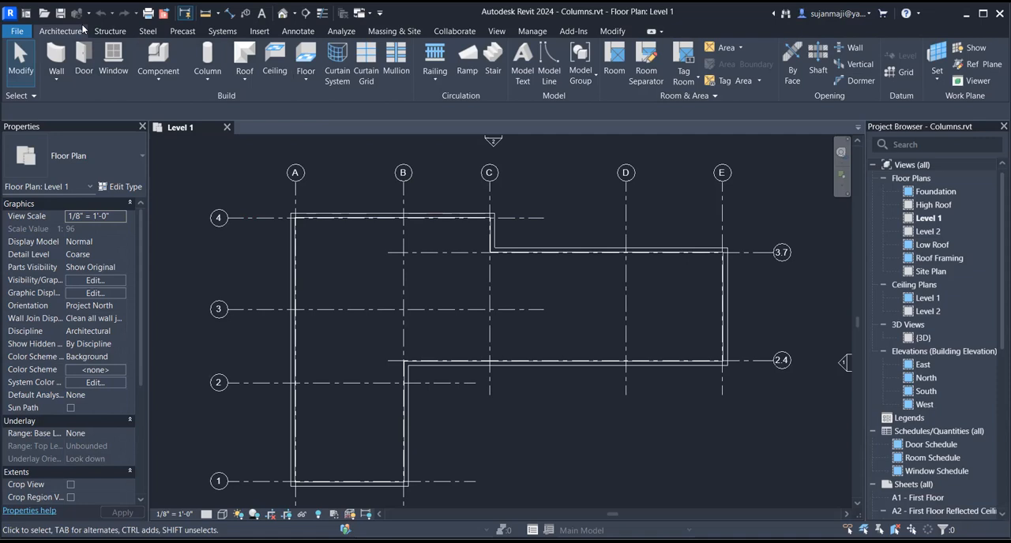
left_click(203, 78)
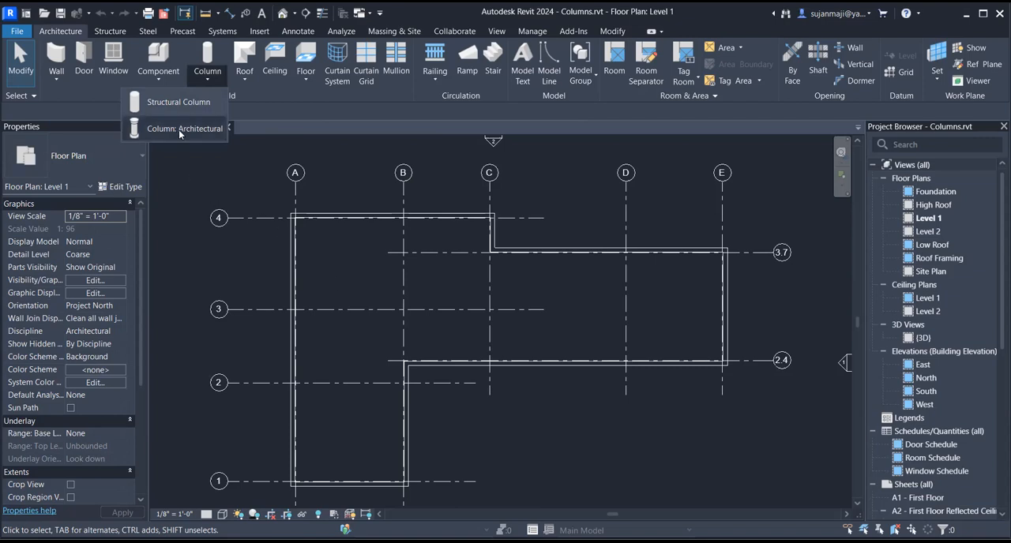
left_click(178, 130)
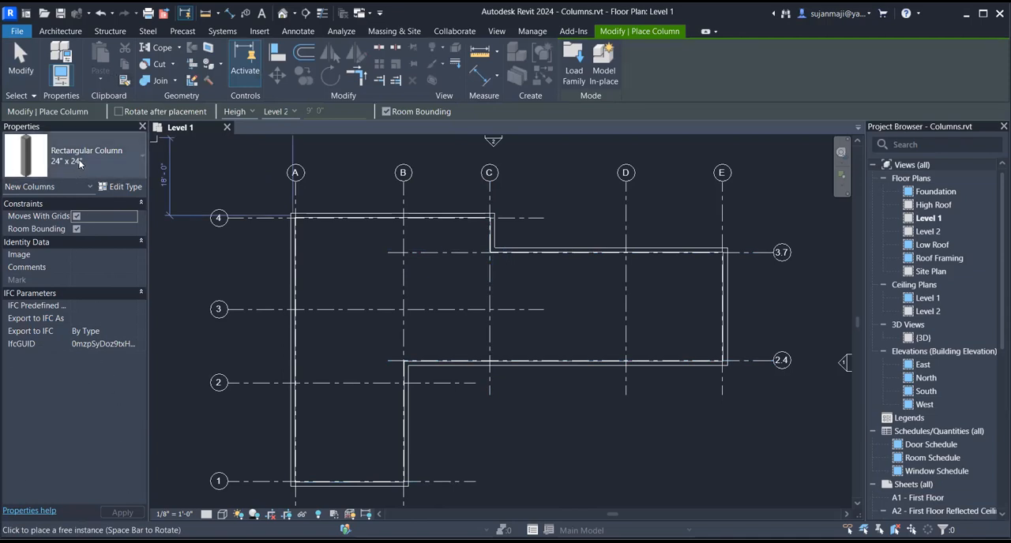
left_click(79, 164)
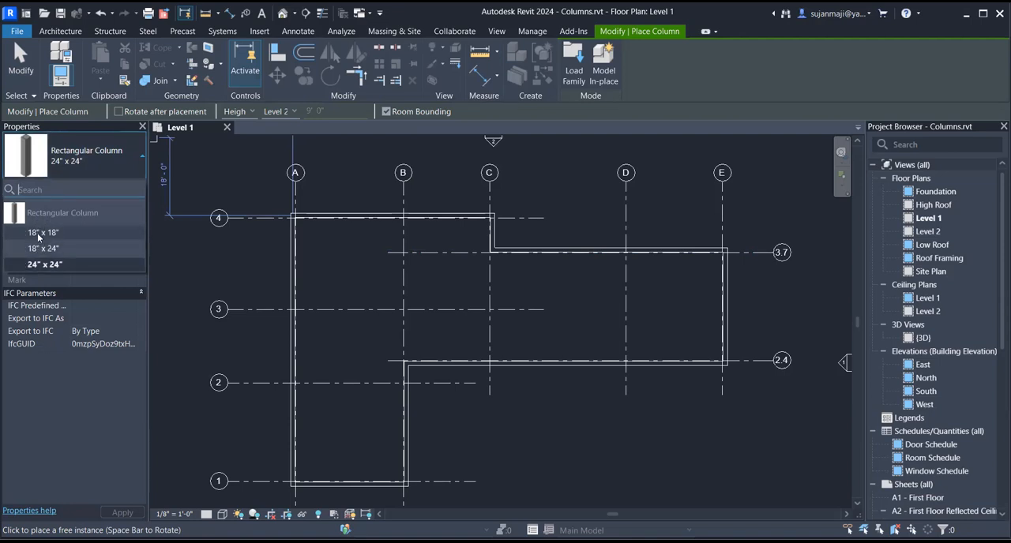
left_click(93, 147)
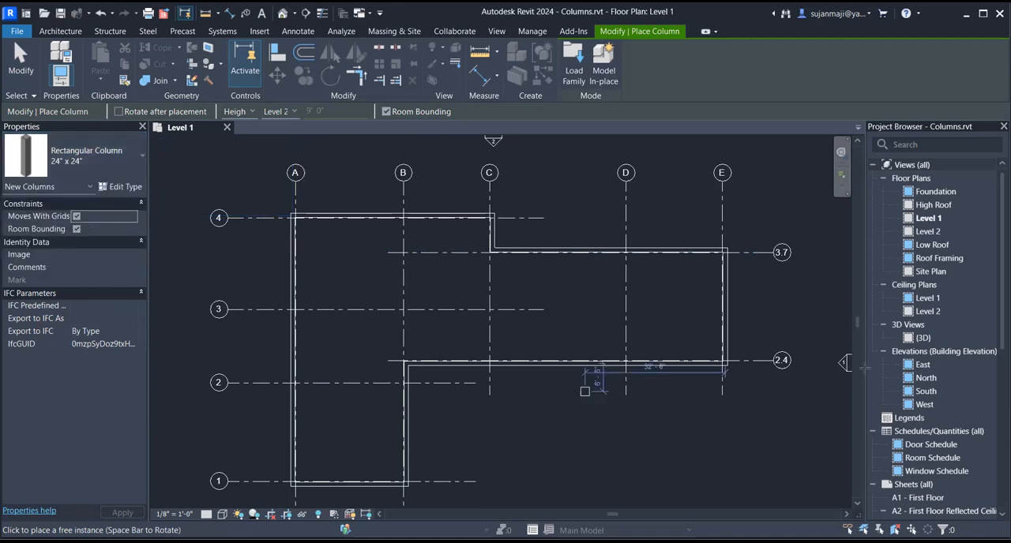
- Examine the sizes of the Rectangular Column family among the project's loaded column families
left_click(910, 165)
scroll(886, 502, "down", 8)
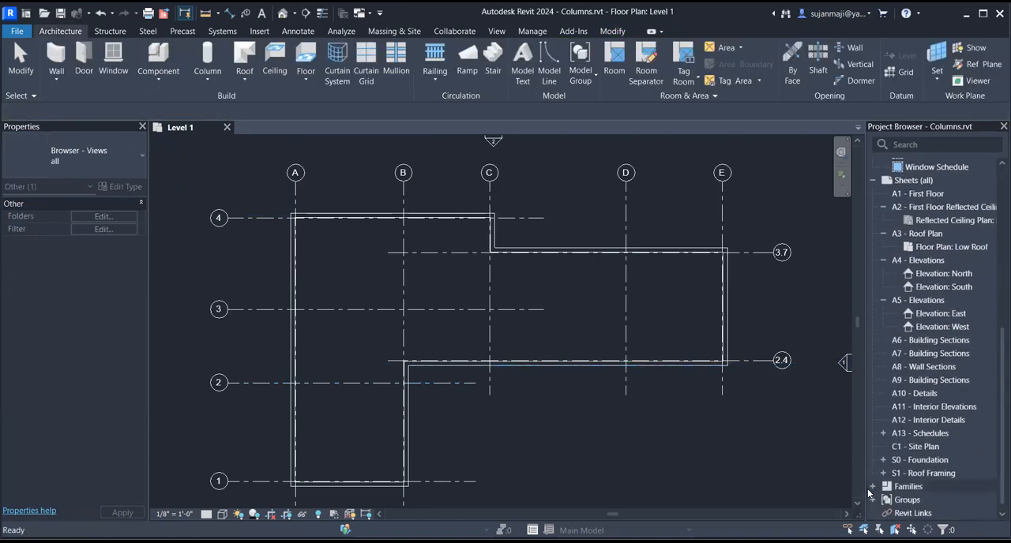
left_click(872, 486)
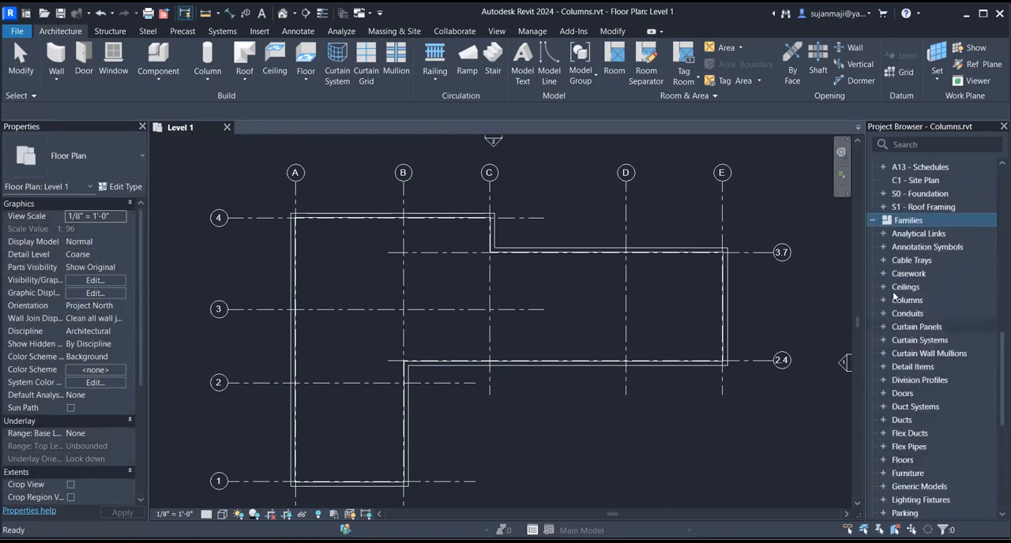
left_click(885, 301)
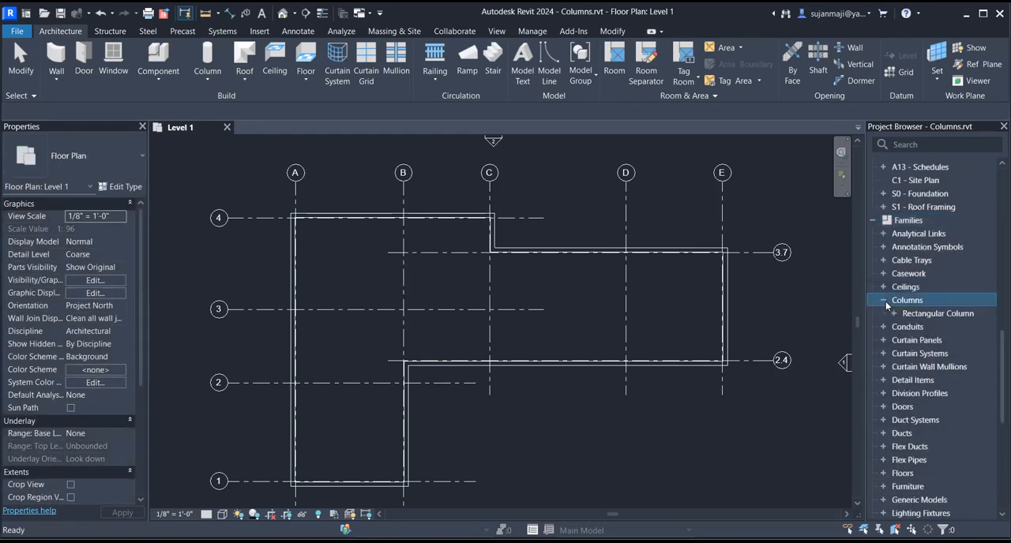
left_click(894, 313)
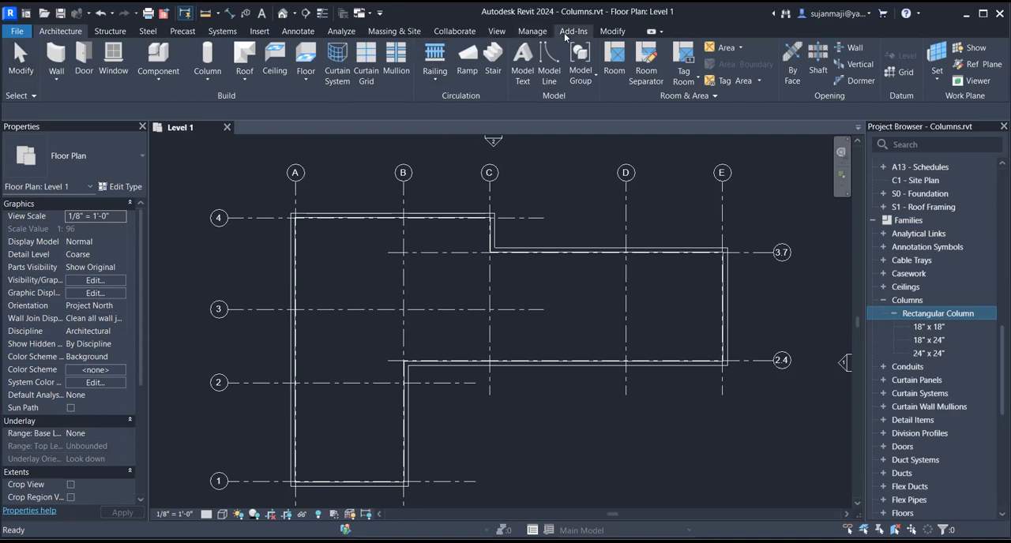
- Load the Rectangular Column family from the Columns category of the Autodesk family library, overwriting the existing version
left_click(257, 31)
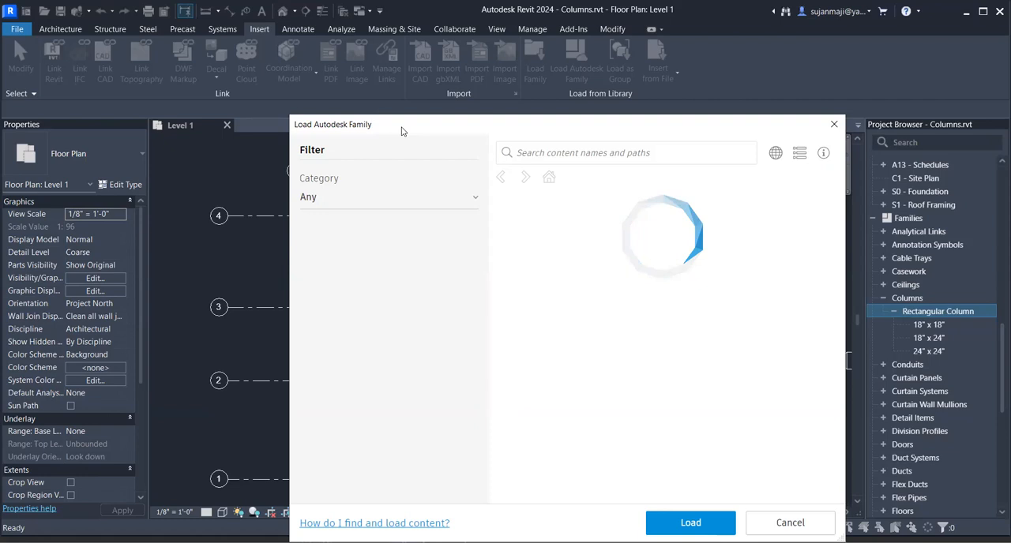
left_click_drag(401, 131, 413, 53)
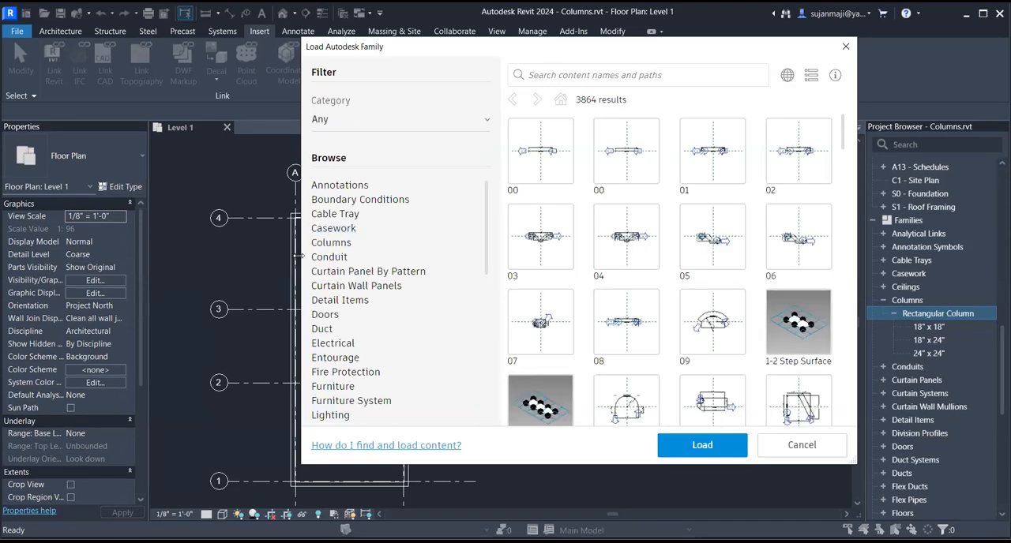
left_click(331, 243)
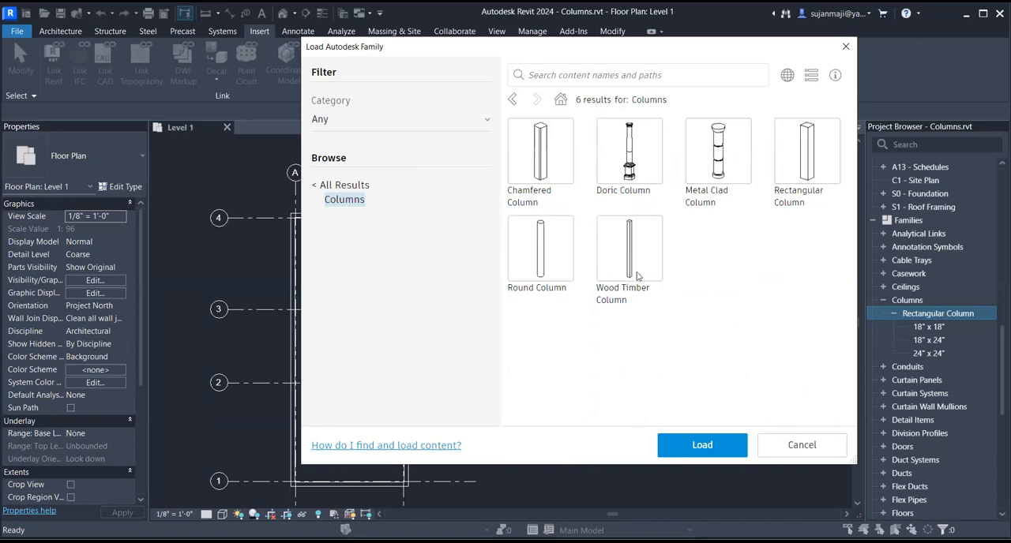
left_click(785, 169)
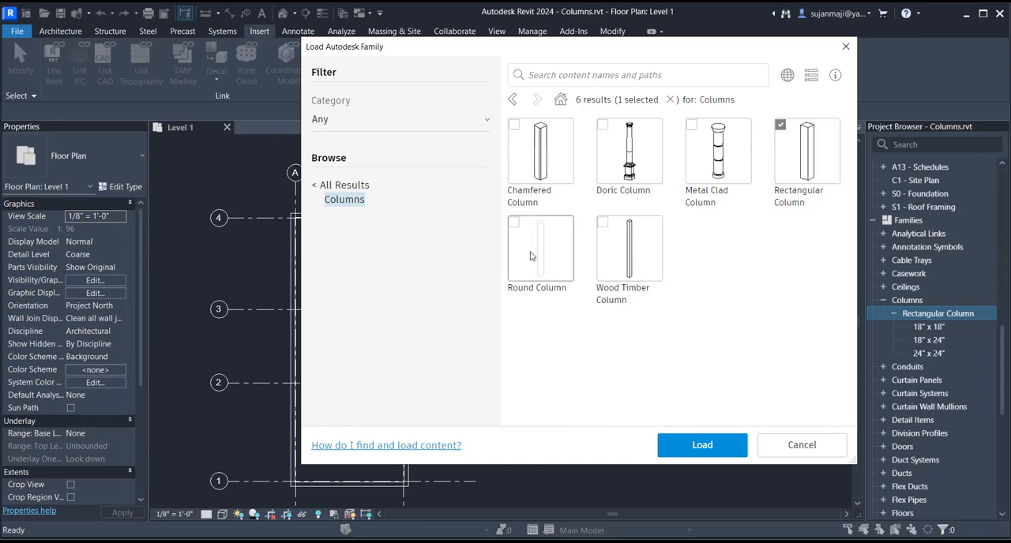
left_click(700, 447)
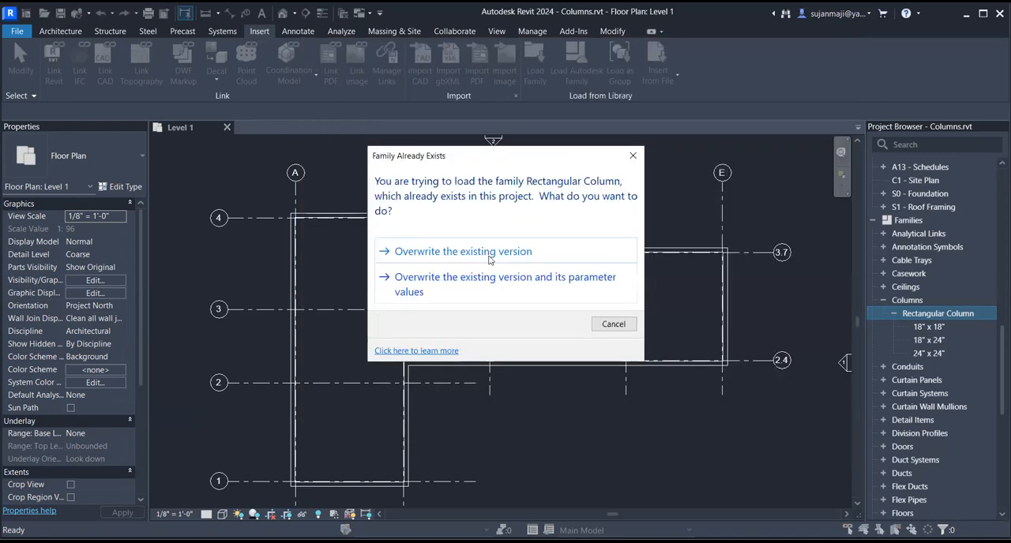
left_click(442, 251)
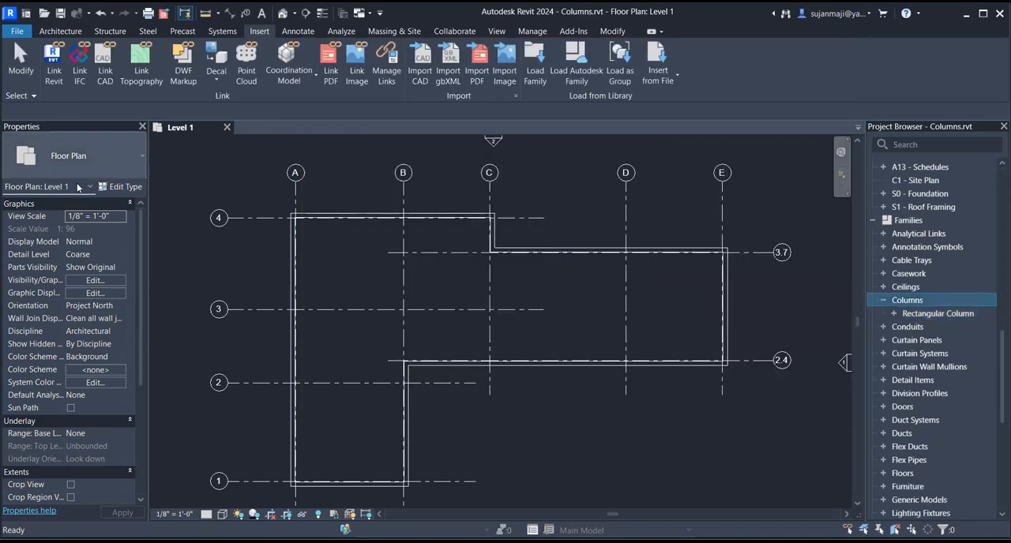
- Start an architectural column using the 18" x 18" Rectangular Column type
left_click(50, 28)
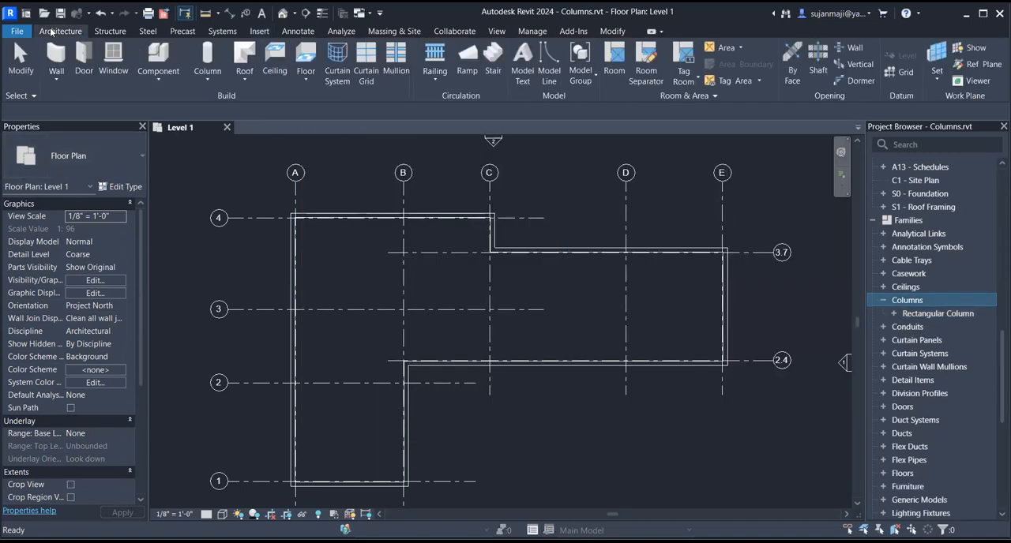
left_click(199, 80)
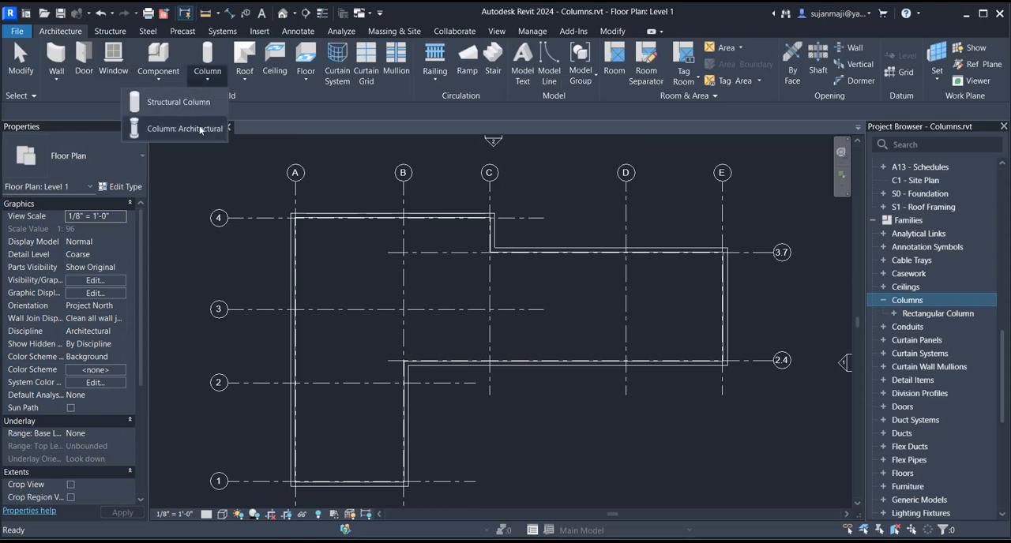
left_click(197, 132)
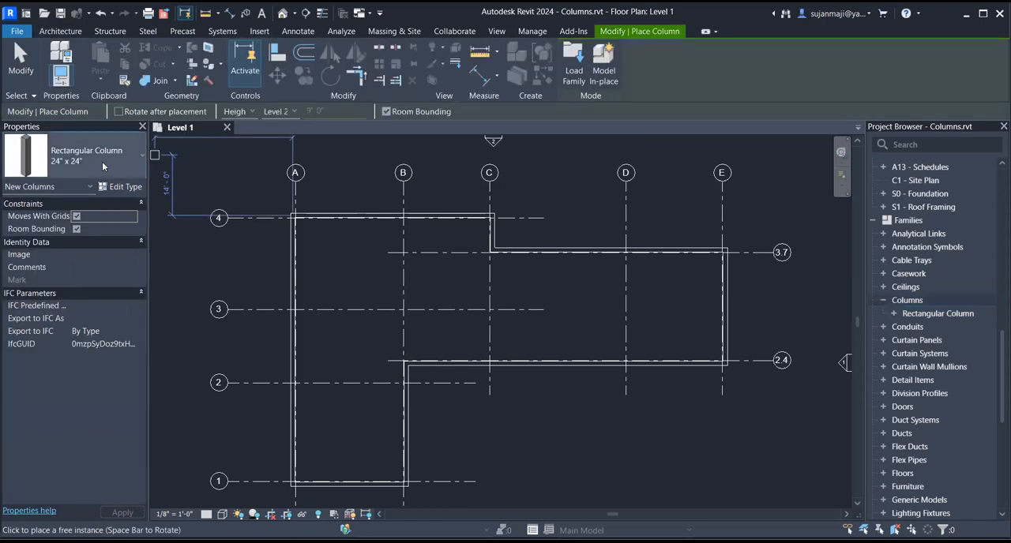
left_click(102, 161)
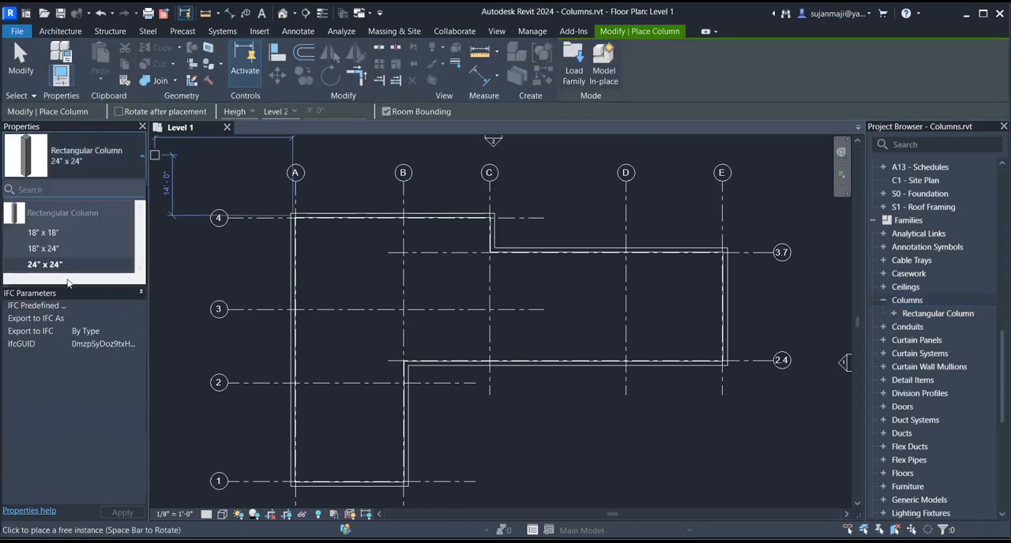
left_click(46, 233)
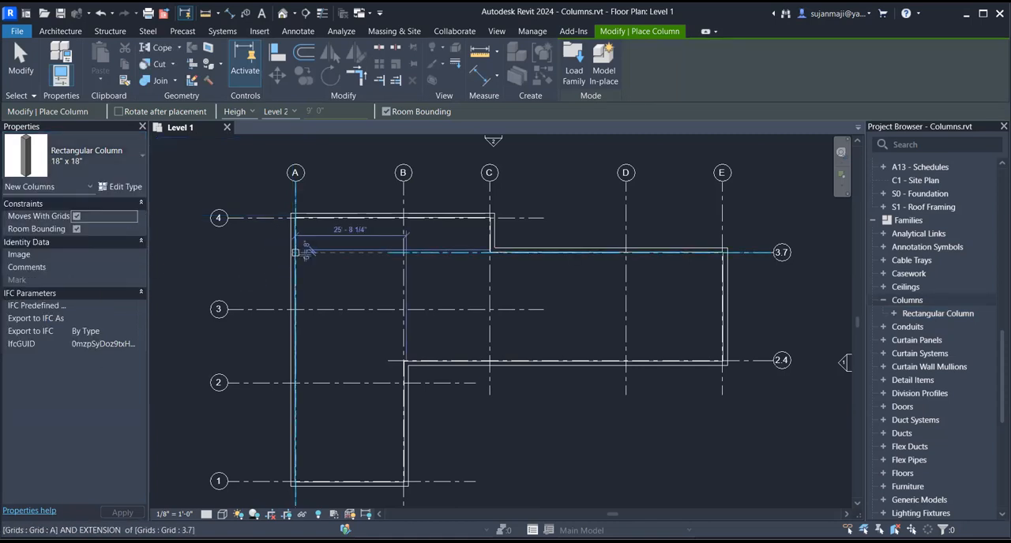
- Place the column at the intersection of grids A and 4, with its height set to Level 2
scroll(296, 252, "up", 3)
scroll(304, 207, "up", 1)
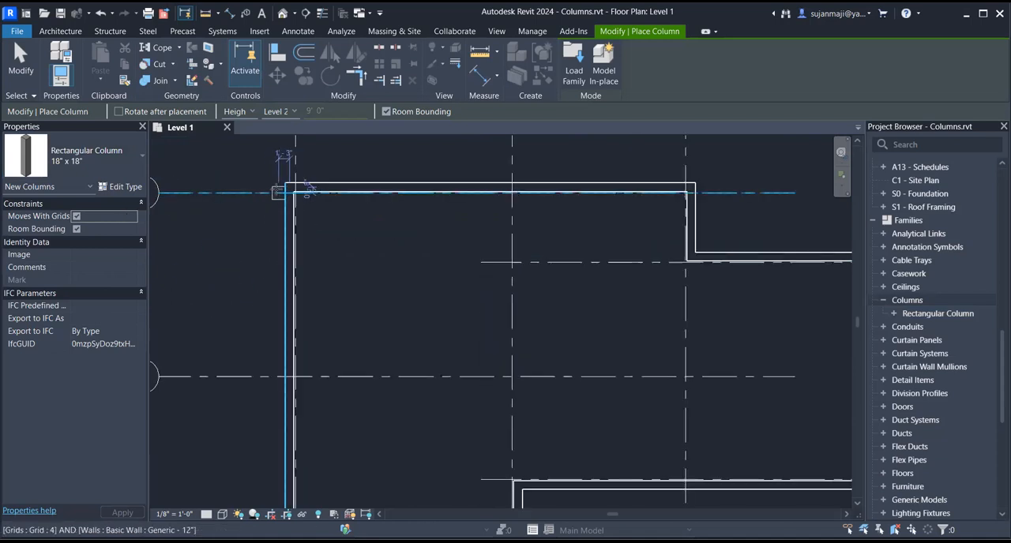
scroll(309, 191, "up", 3)
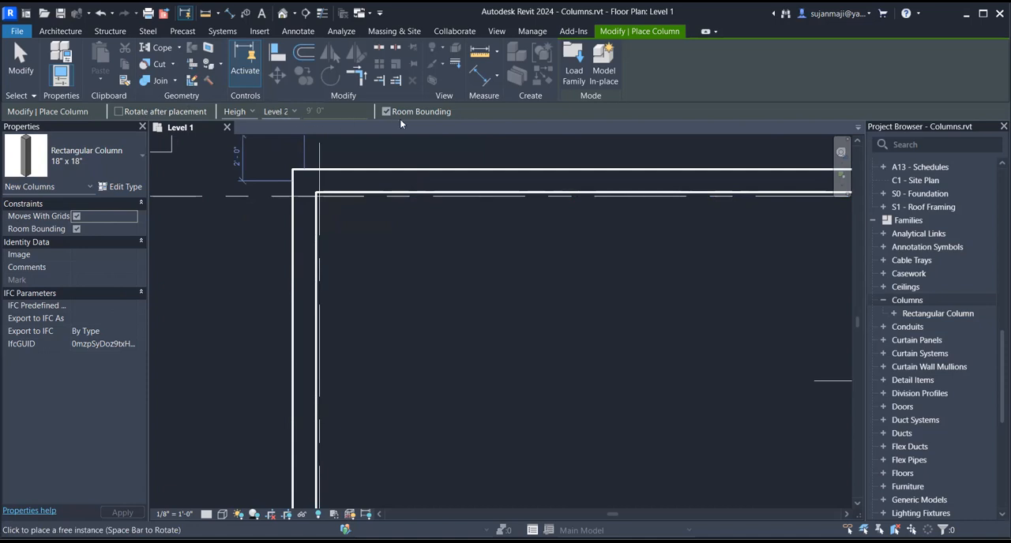
left_click(281, 111)
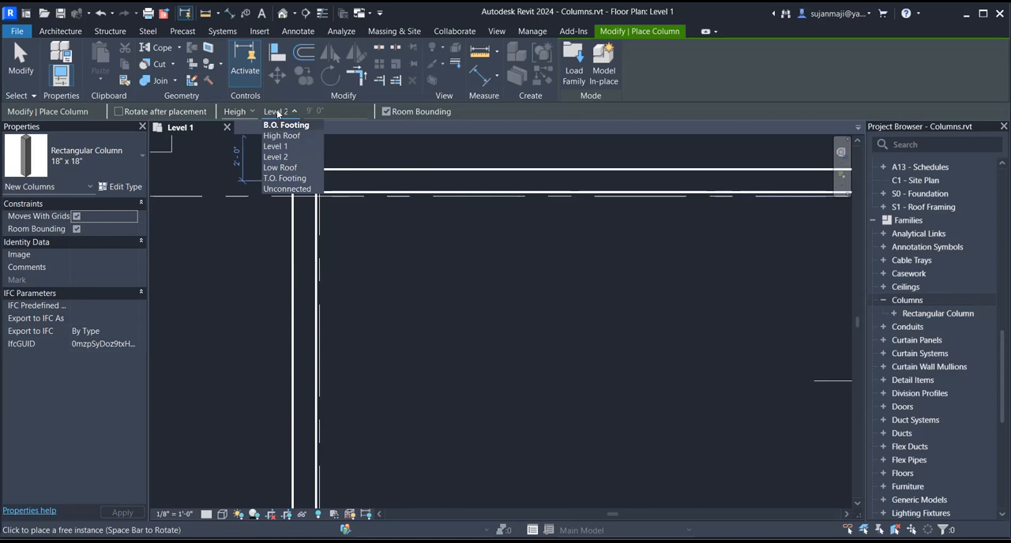
left_click(236, 115)
left_click(238, 114)
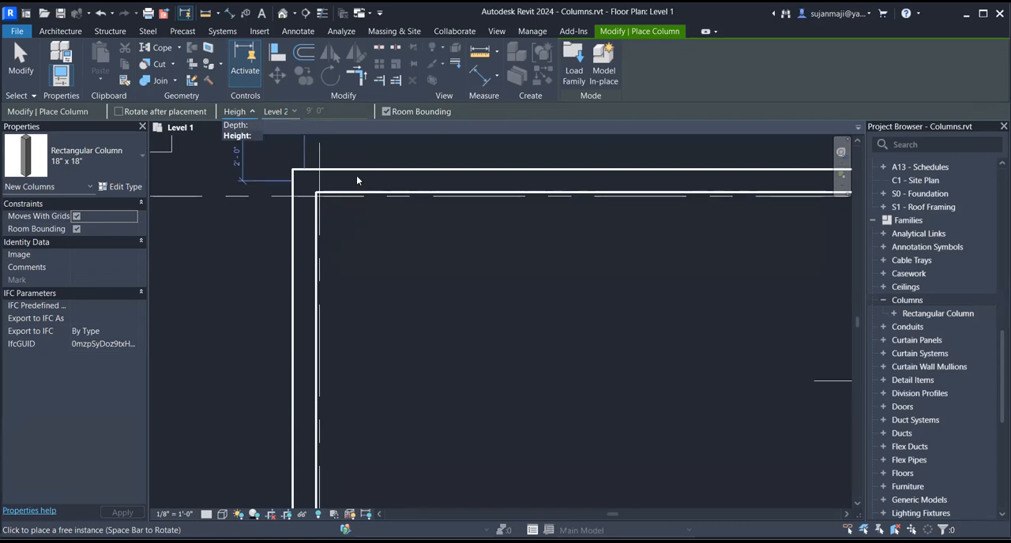
left_click(241, 138)
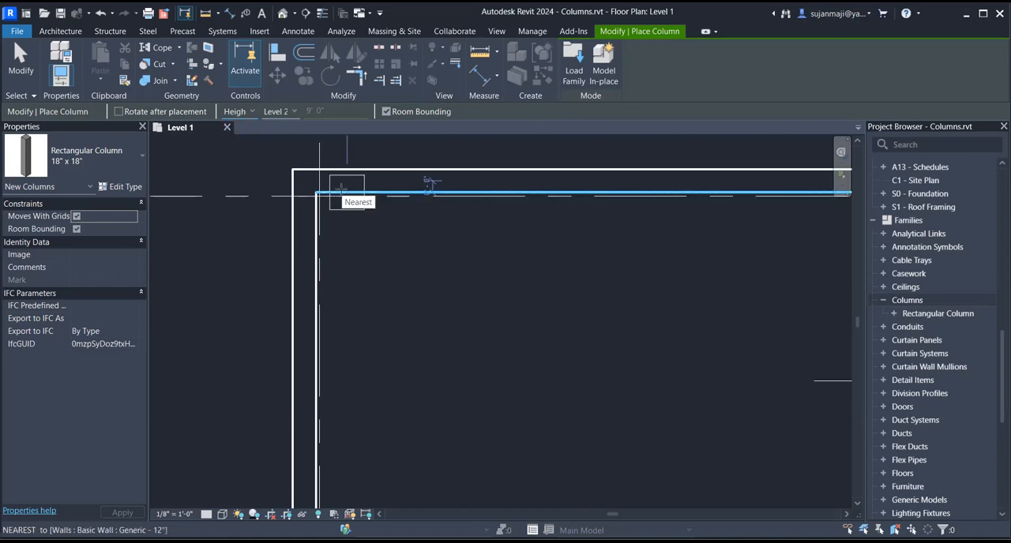
left_click(273, 111)
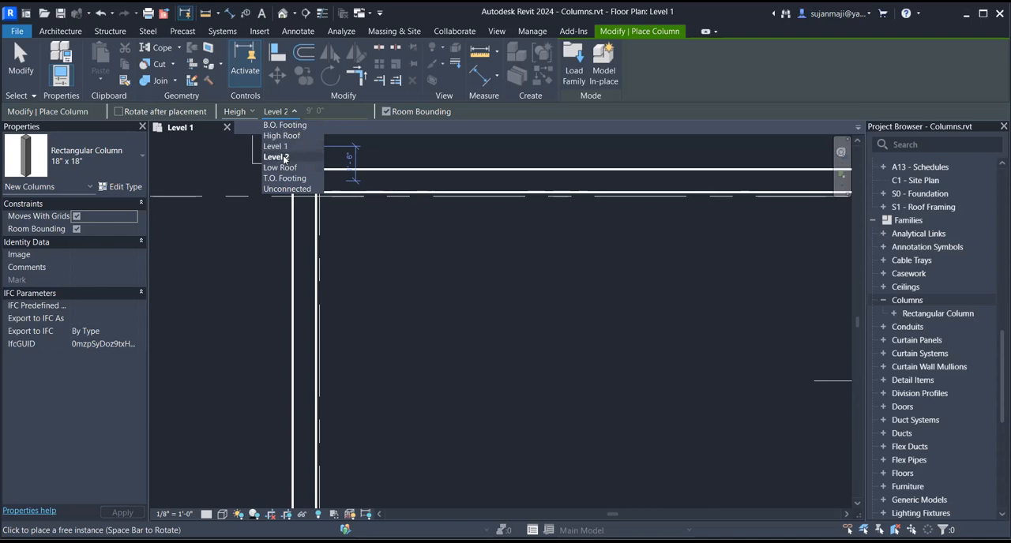
left_click(284, 157)
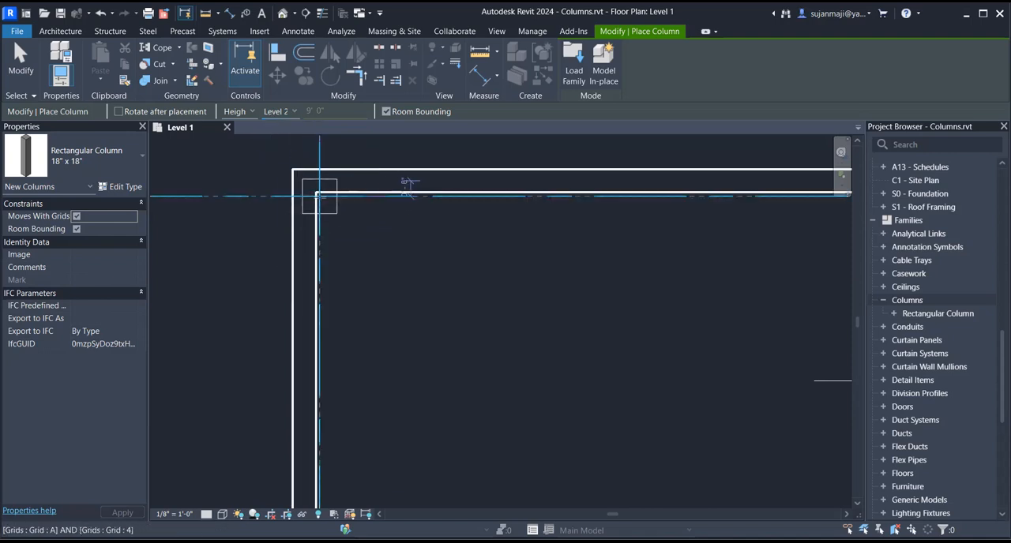
left_click(319, 196)
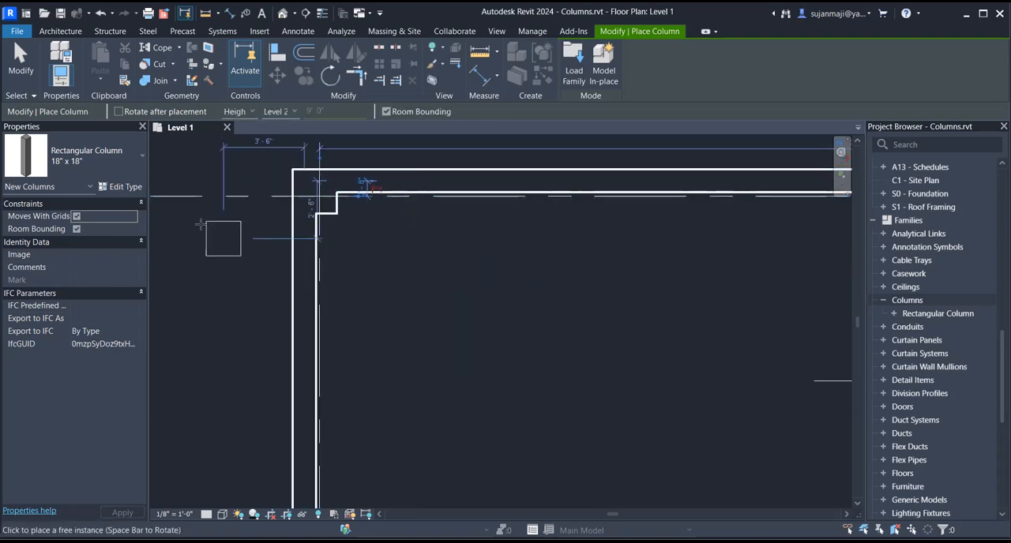
scroll(359, 238, "down", 4)
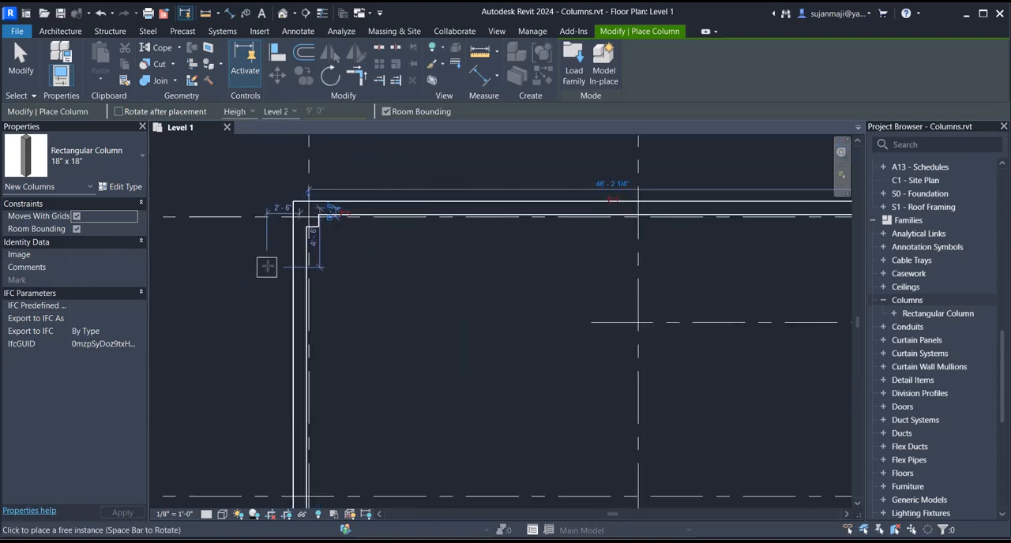
- Place 18" x 18" rectangular columns at the intersections of grid 4 with grids B and C
scroll(506, 238, "up", 5)
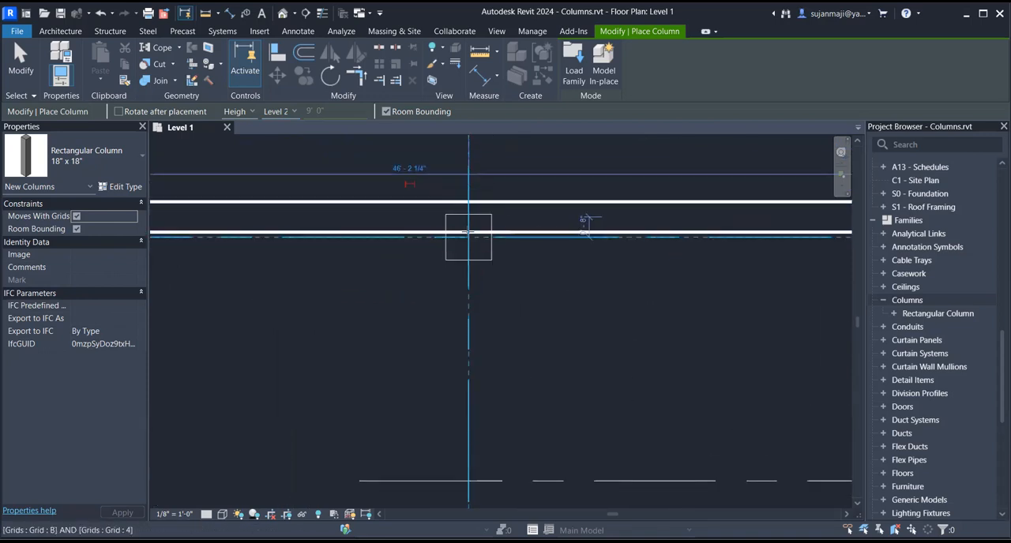
left_click(470, 239)
scroll(323, 250, "down", 4)
scroll(751, 241, "up", 4)
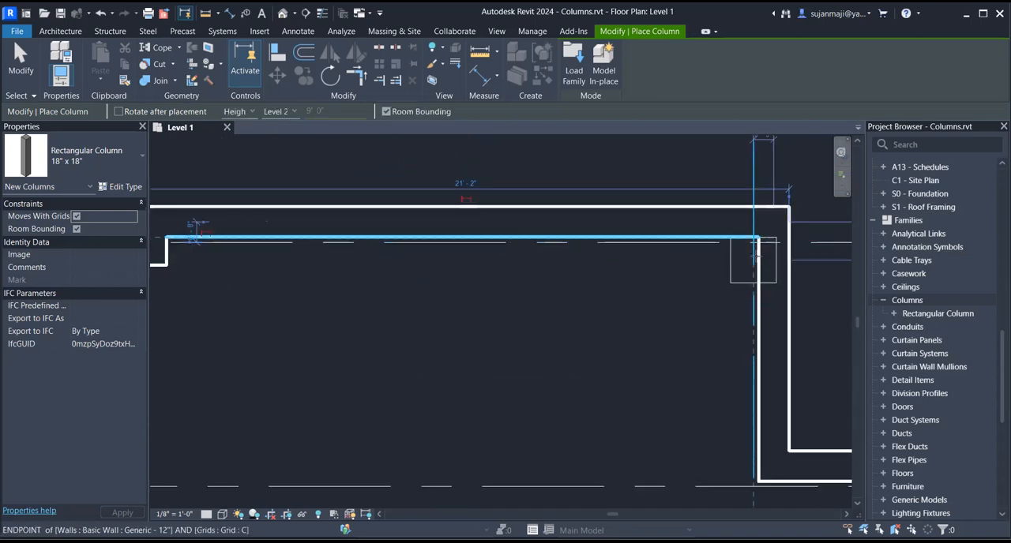
scroll(604, 224, "down", 5)
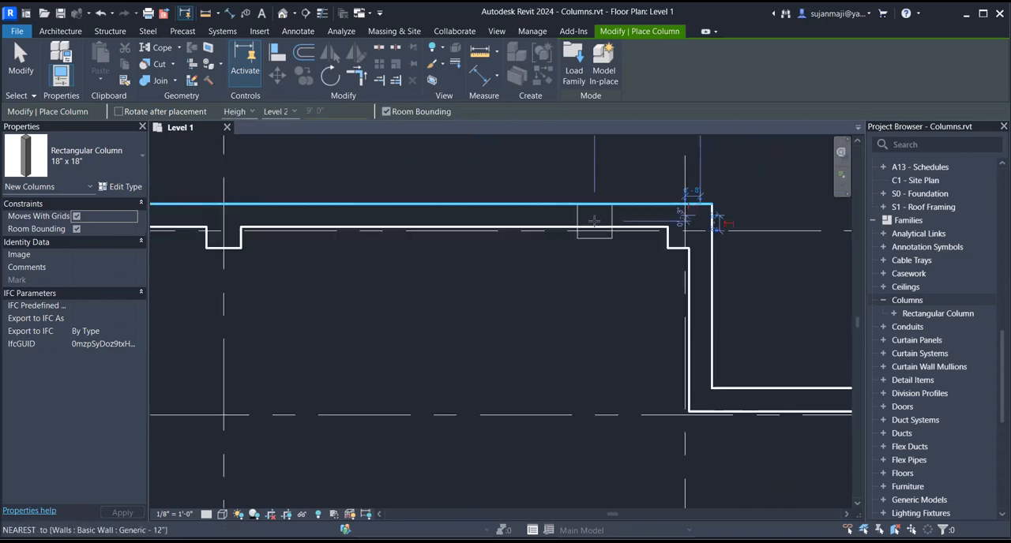
- Place rectangular columns at the intersections of grid 3.7 with grids C and D
scroll(658, 355, "up", 3)
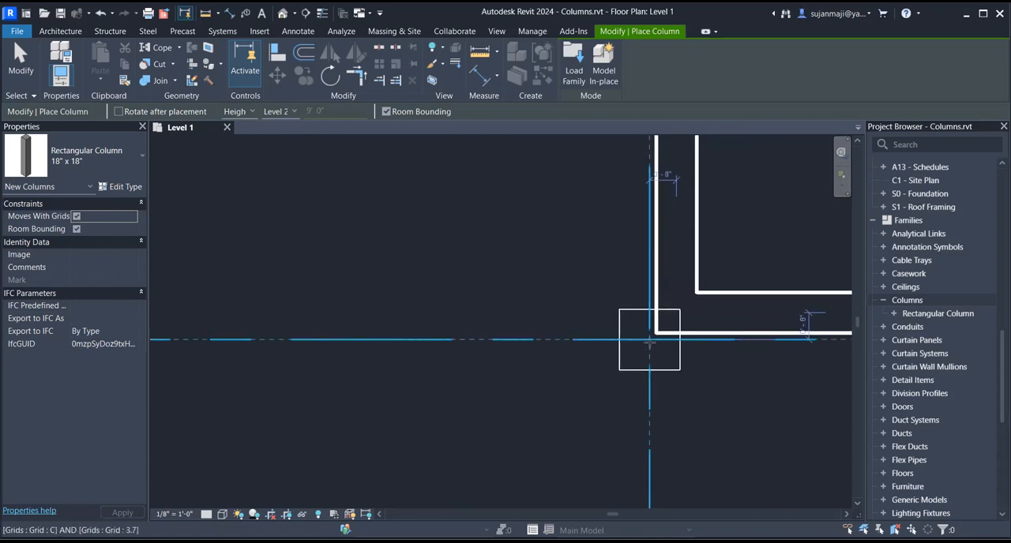
left_click(631, 343)
scroll(404, 242, "down", 8)
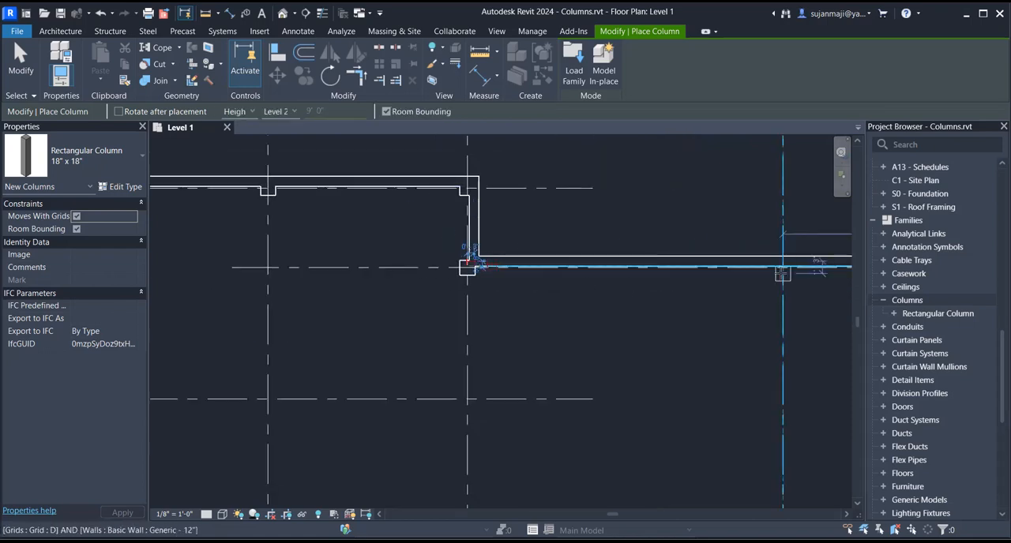
scroll(796, 264, "up", 4)
scroll(792, 265, "up", 2)
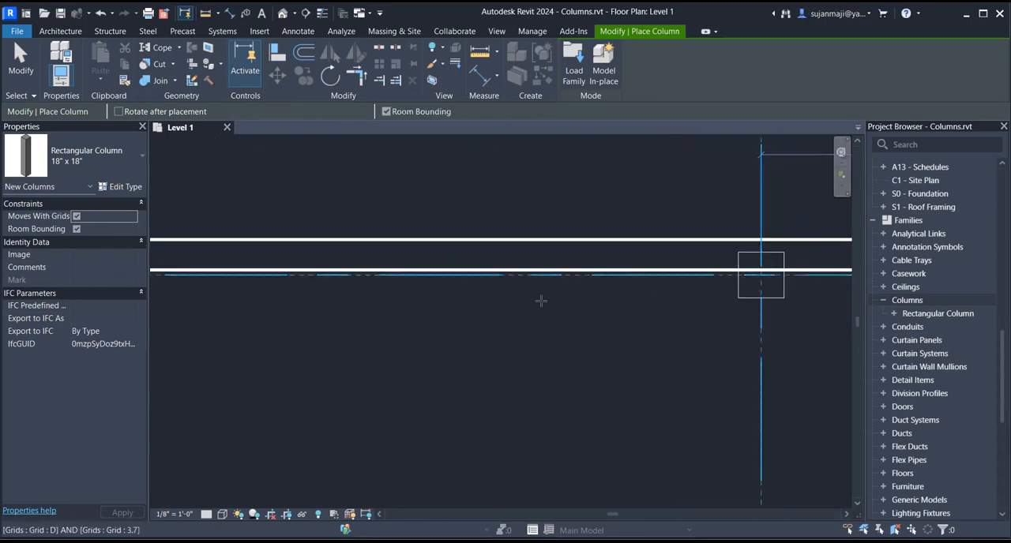
left_click(760, 275)
- Place rectangular columns on grid E at its intersections with grids 3.7 and 2.4
scroll(413, 246, "down", 5)
scroll(648, 251, "up", 2)
scroll(667, 254, "up", 3)
left_click(658, 239)
scroll(679, 260, "down", 4)
scroll(687, 395, "up", 3)
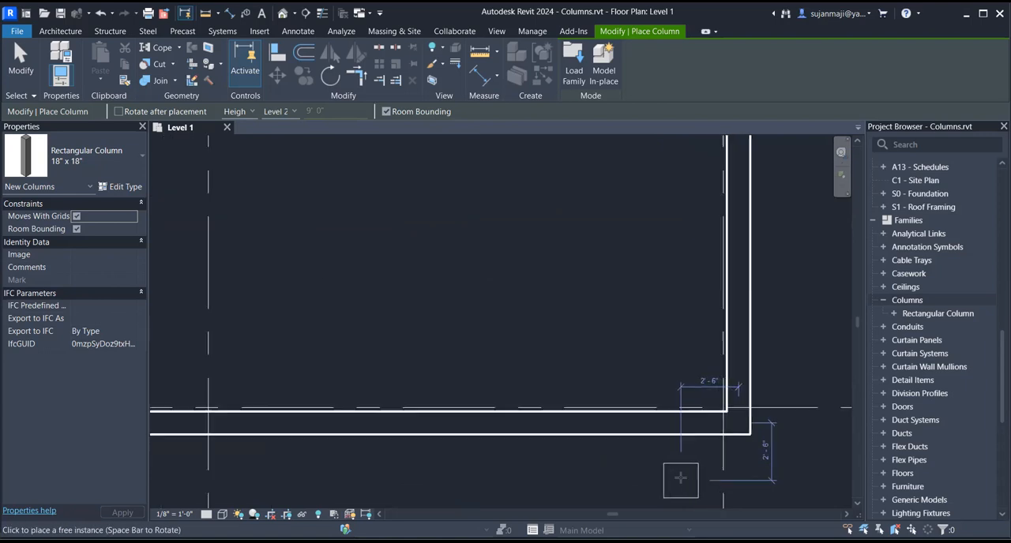
left_click(740, 400)
- Place rectangular columns on grid 2.4 at its intersections with grids D and C
scroll(786, 377, "down", 4)
scroll(411, 384, "up", 3)
scroll(459, 391, "up", 1)
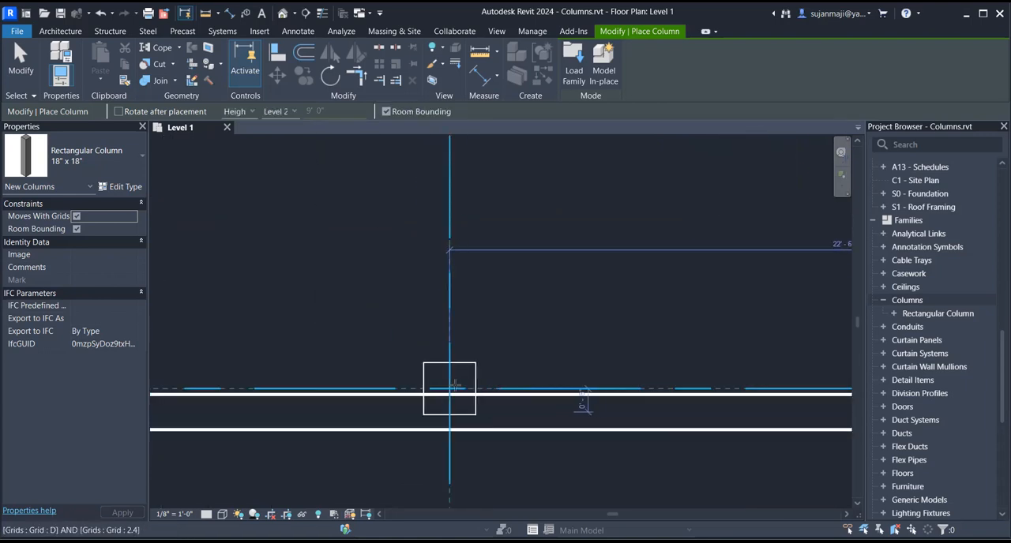
left_click(453, 390)
scroll(643, 382, "down", 5)
scroll(273, 381, "up", 4)
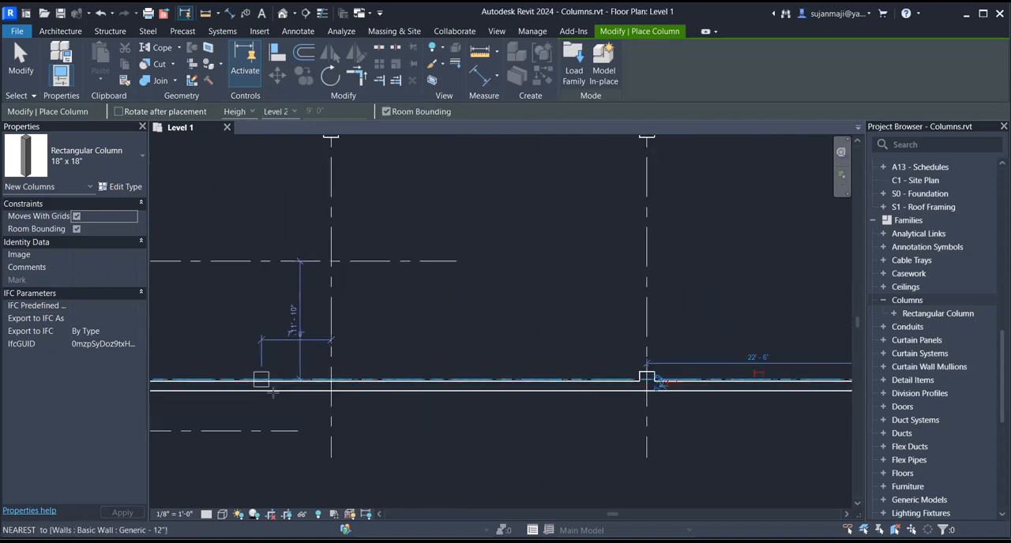
left_click(400, 364)
- Place rectangular columns on grid B at its intersections with grids 2.4 and 2
scroll(600, 327, "down", 4)
scroll(267, 368, "up", 3)
scroll(305, 332, "up", 2)
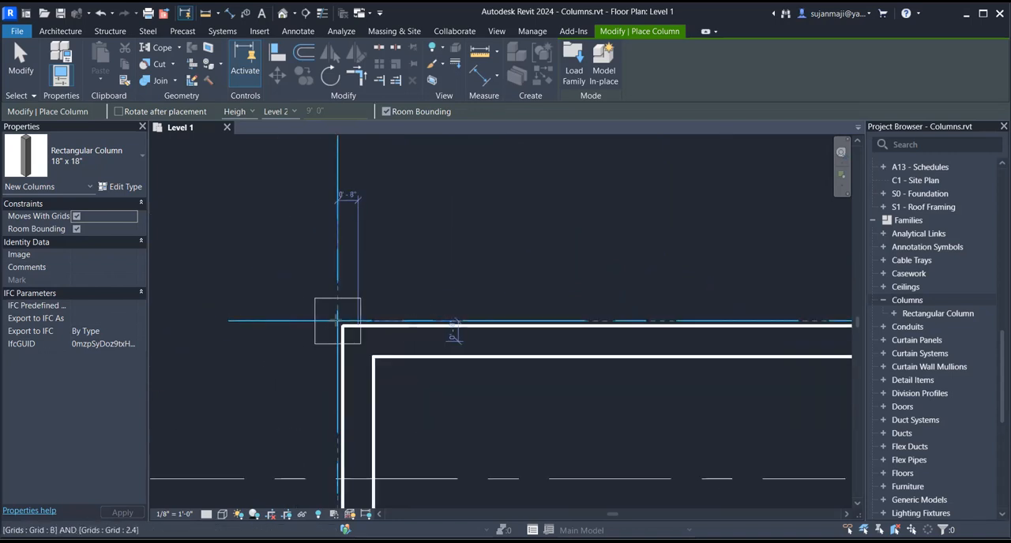
left_click(337, 321)
scroll(512, 269, "down", 7)
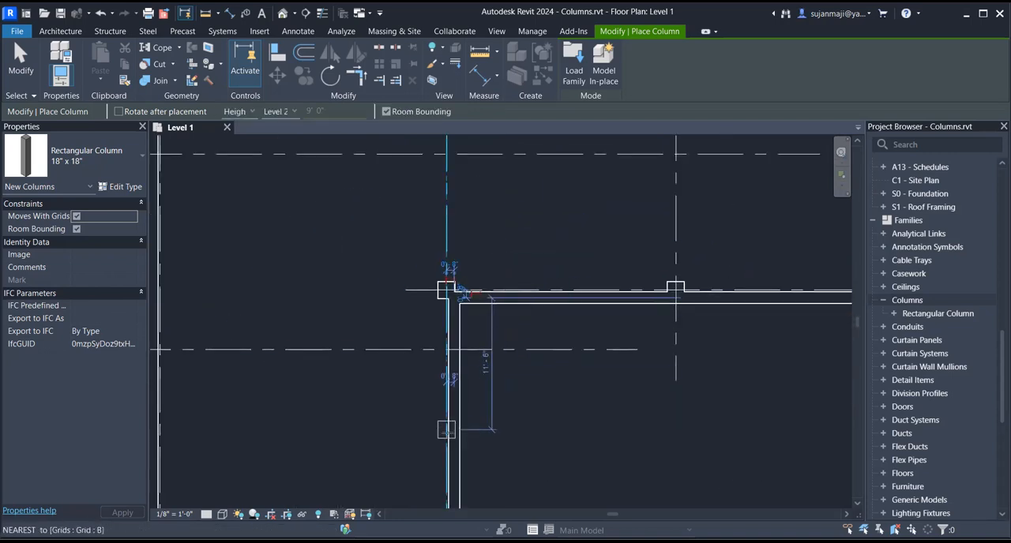
scroll(445, 435, "up", 1)
scroll(445, 435, "up", 1)
scroll(505, 262, "down", 4)
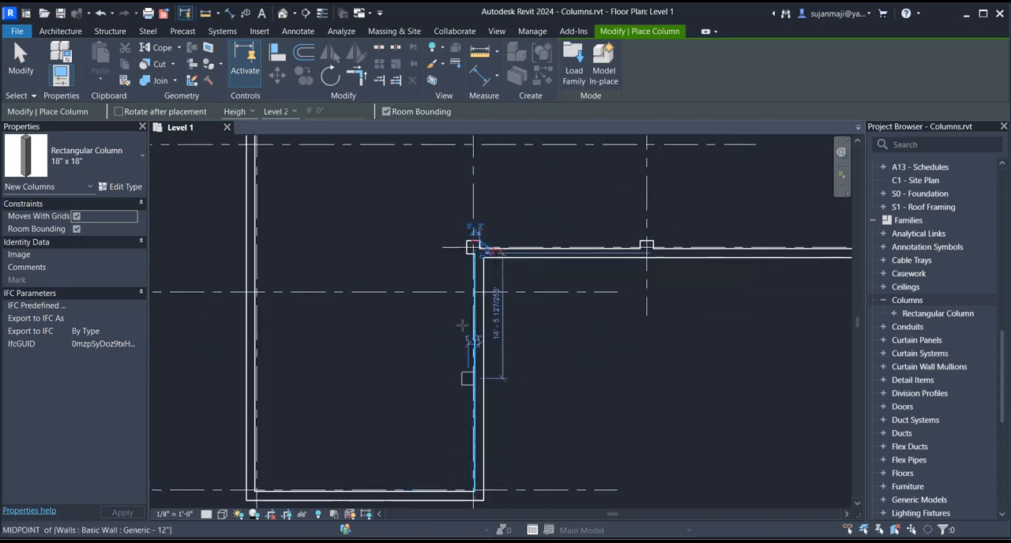
scroll(463, 296, "up", 4)
scroll(462, 294, "up", 2)
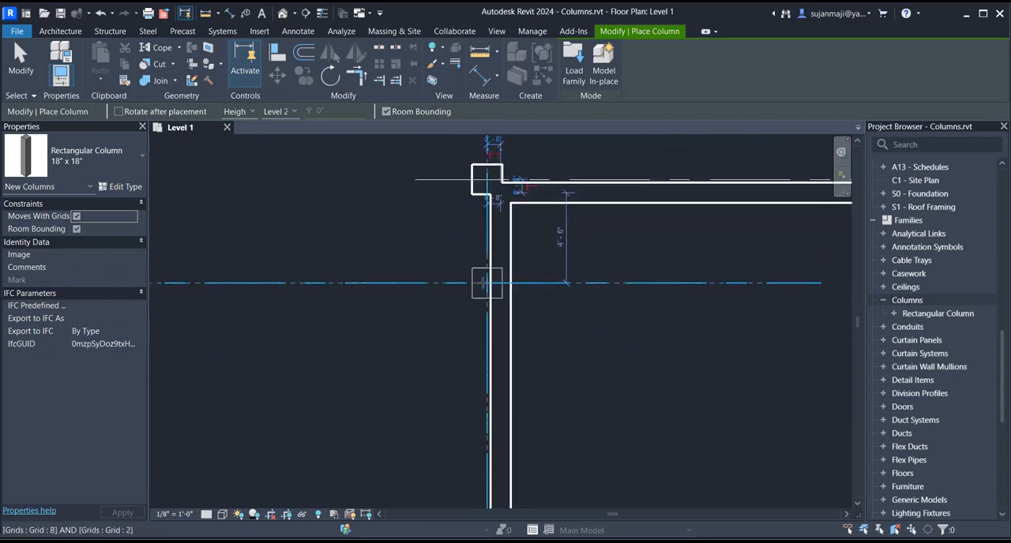
left_click(487, 285)
- Place rectangular columns at the two corners where grid 1 meets grids B and A
scroll(478, 372, "down", 3)
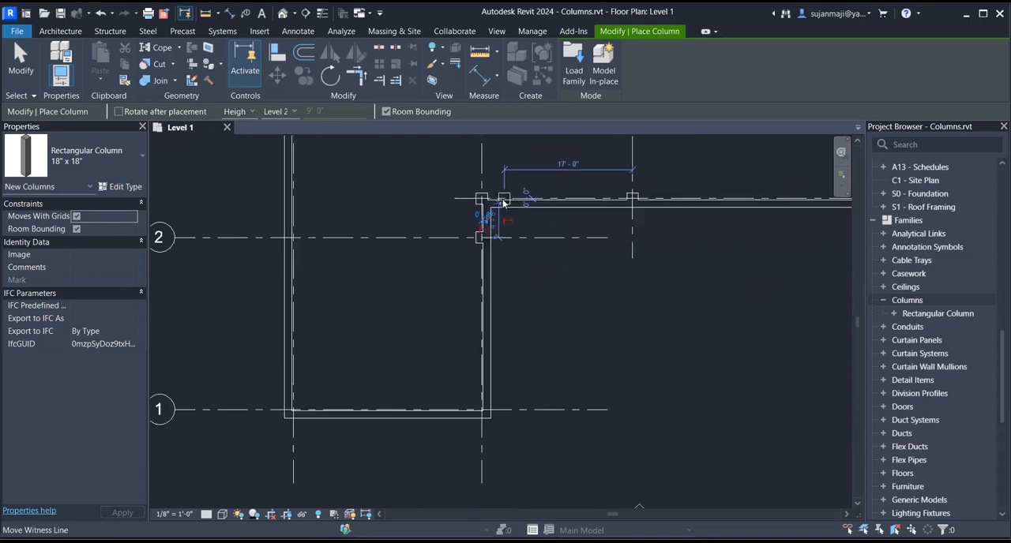
scroll(478, 371, "up", 3)
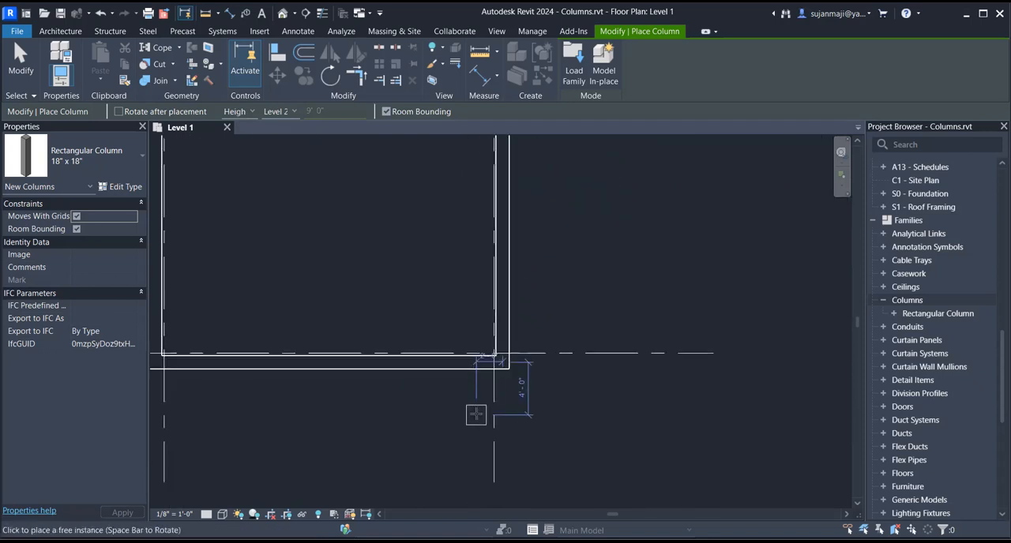
left_click(497, 356)
scroll(652, 358, "down", 2)
scroll(316, 362, "up", 4)
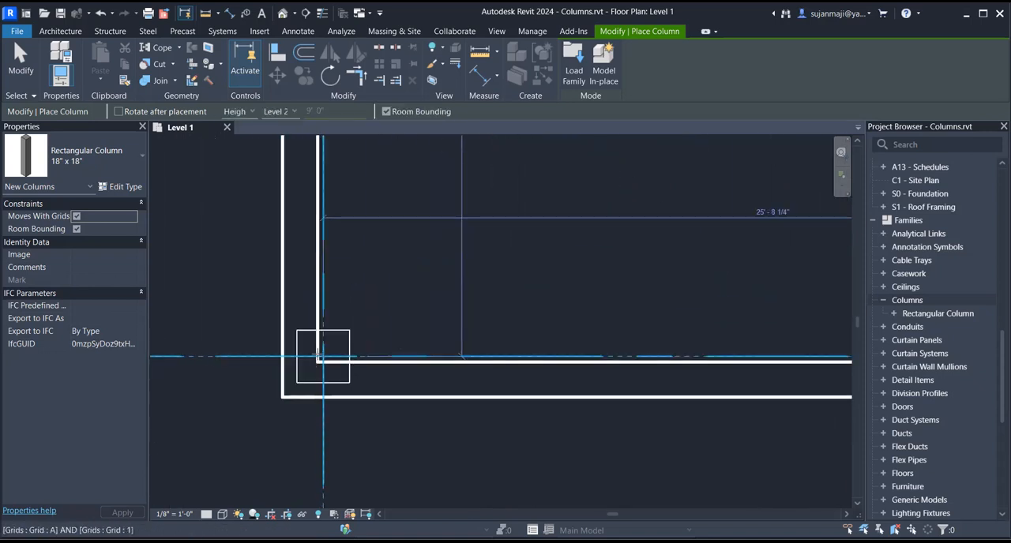
left_click(322, 357)
- Place rectangular columns on grid A at its intersections with grids 2 and 3
scroll(368, 417, "down", 3)
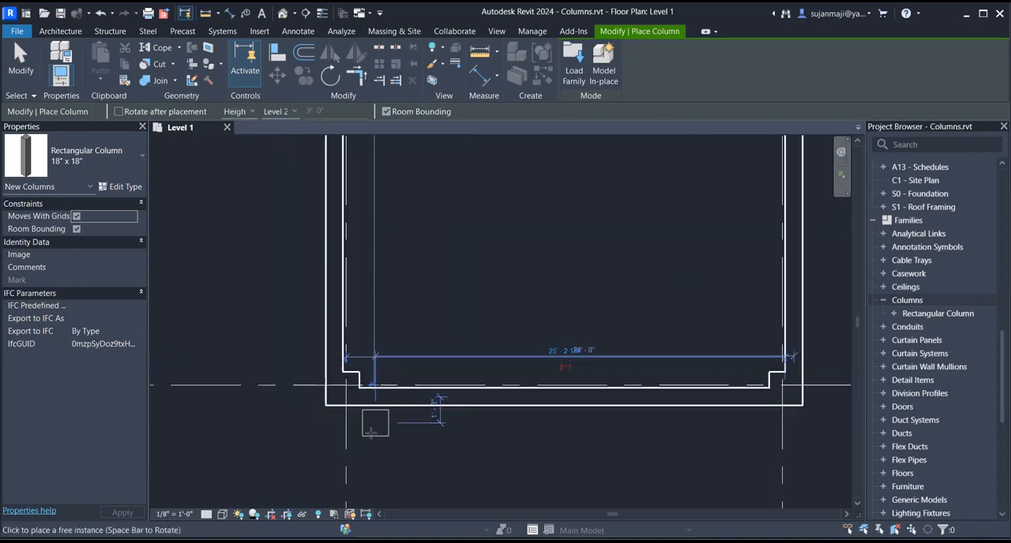
scroll(357, 212, "up", 3)
scroll(357, 212, "up", 2)
left_click(356, 211)
scroll(372, 343, "down", 4)
scroll(369, 190, "up", 3)
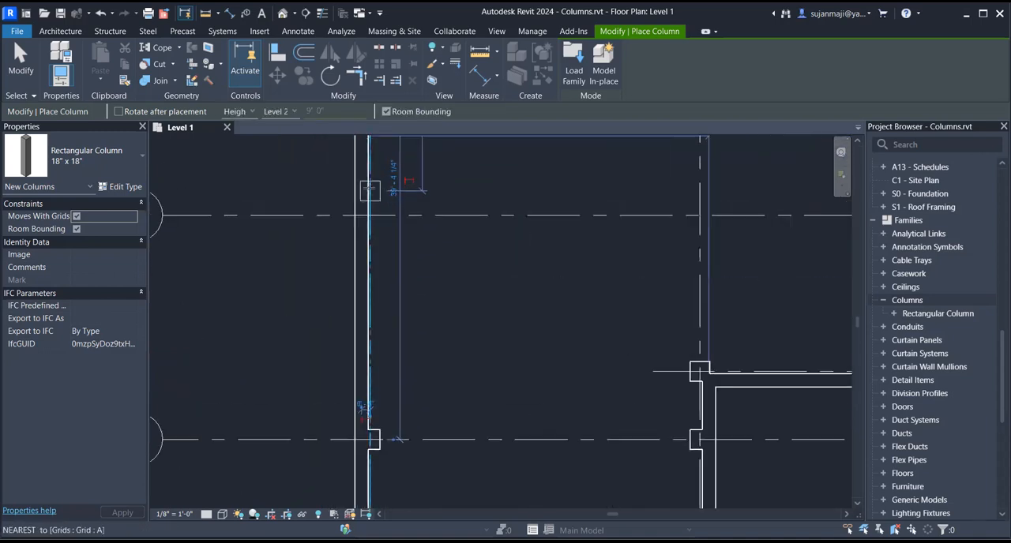
left_click(371, 214)
scroll(375, 357, "down", 1)
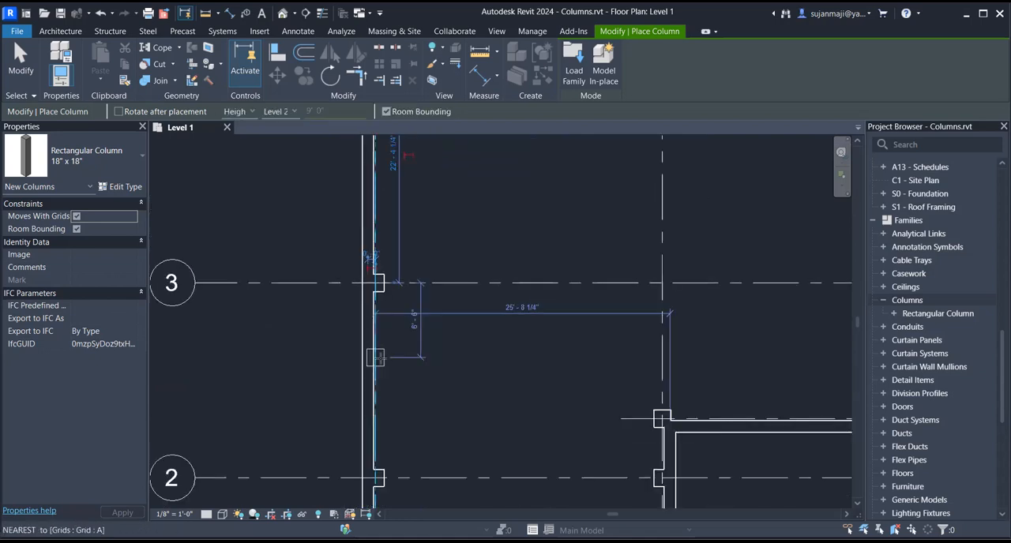
- Try interior columns where grid B meets grids 3.7 and 3, undo both placements and end the column command
scroll(375, 358, "down", 2)
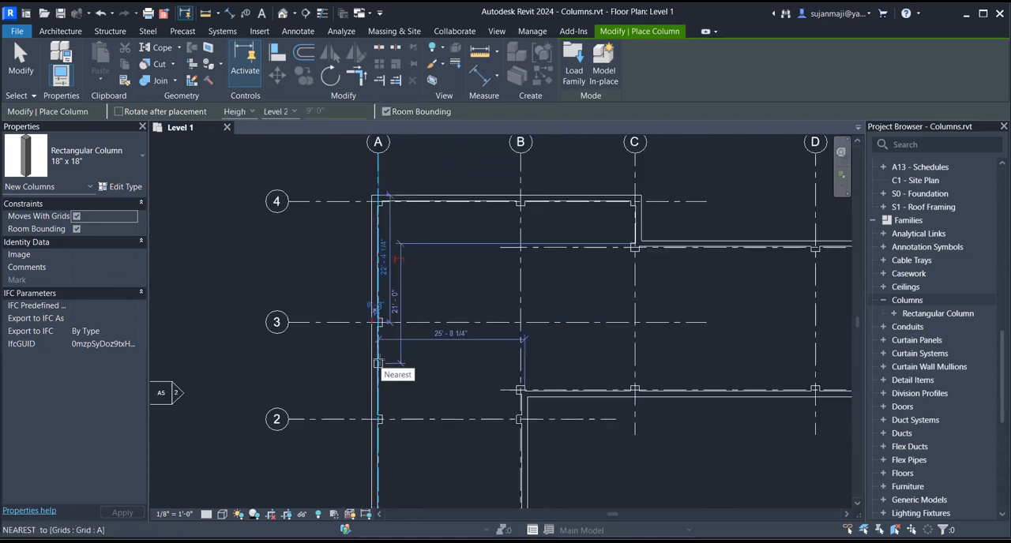
scroll(520, 247, "up", 3)
left_click(521, 249)
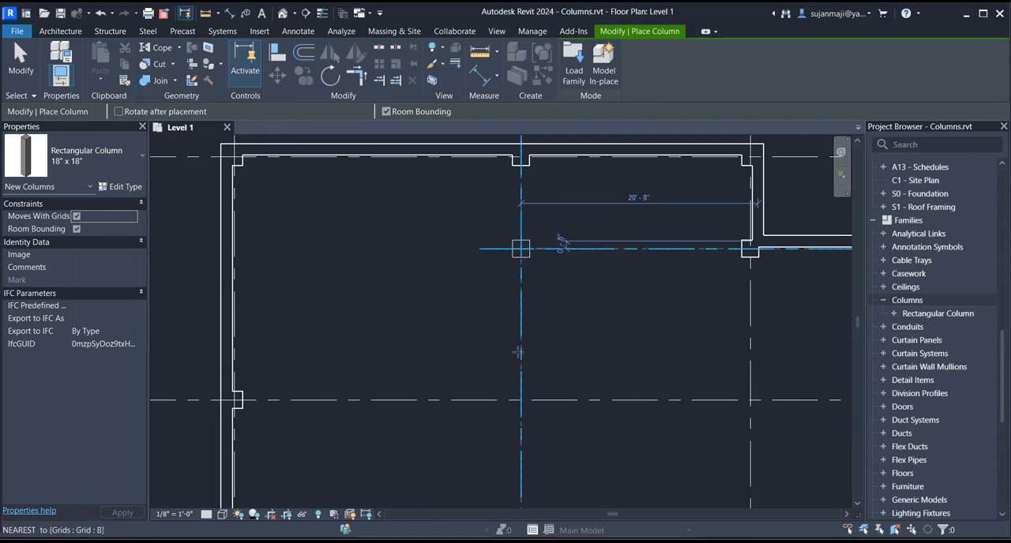
left_click(525, 402)
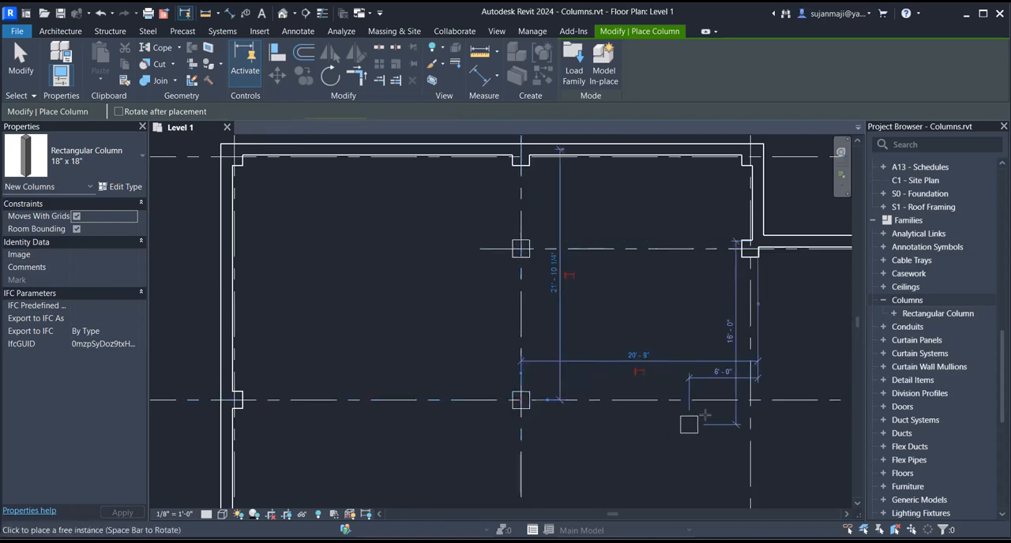
key("ctrl+z")
key("ctrl+z")
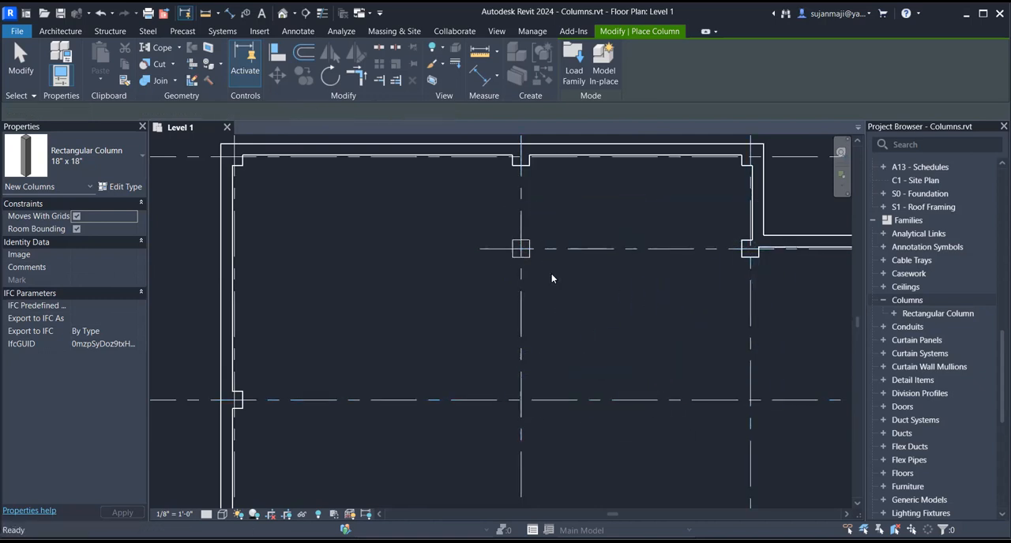
scroll(329, 243, "down", 2)
key("Escape")
key("Escape")
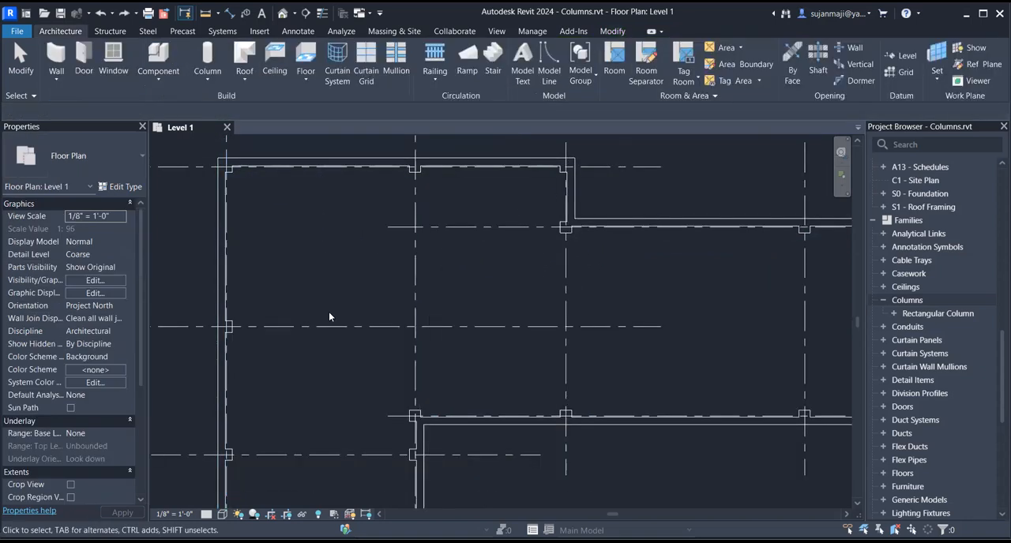
- Start a structural column using the W Shapes-Column W10X33 type
scroll(343, 262, "down", 1)
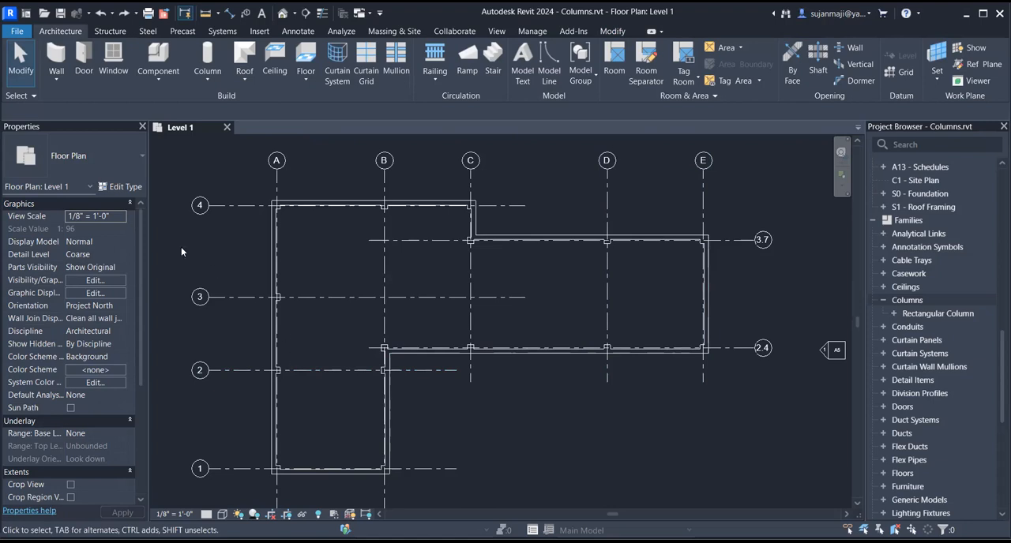
left_click(201, 78)
left_click(191, 103)
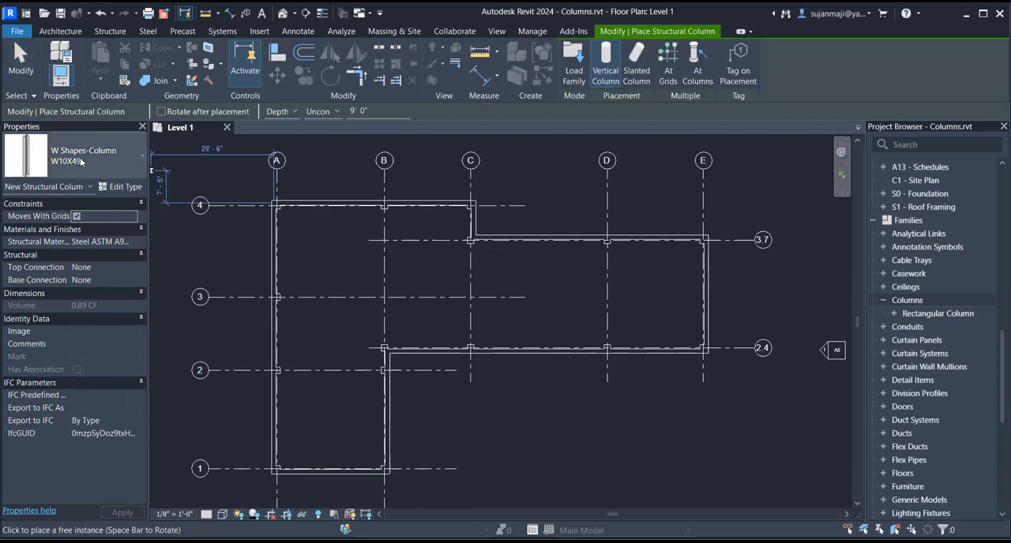
left_click(80, 157)
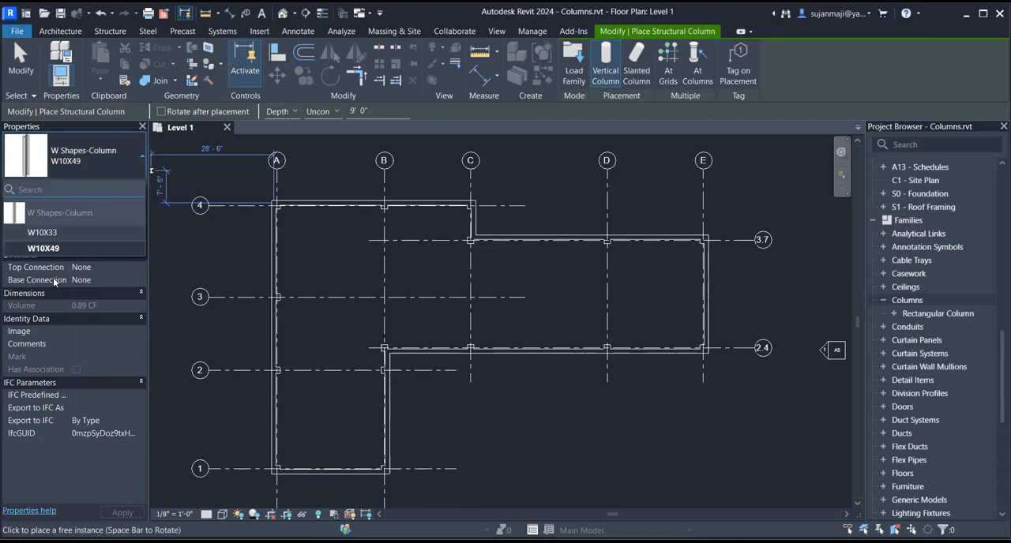
mouse_move(43, 237)
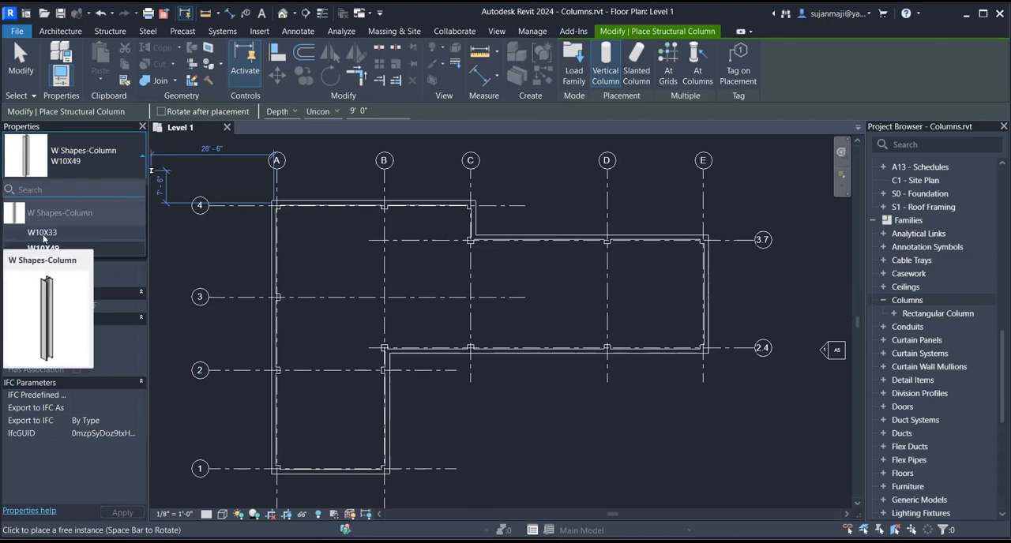
left_click(43, 232)
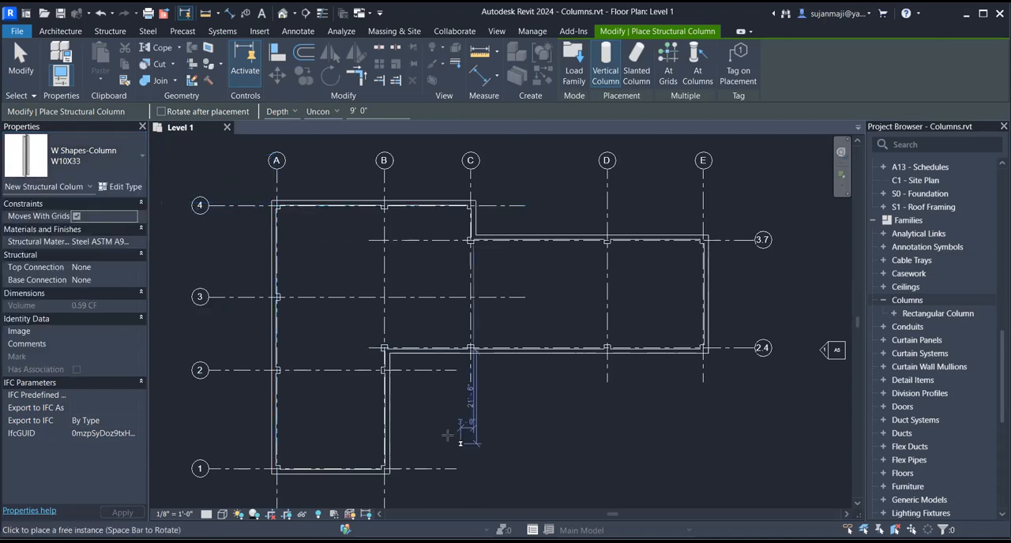
- Set the structural column to be placed by Height, reaching up to Level 2
scroll(276, 208, "up", 8)
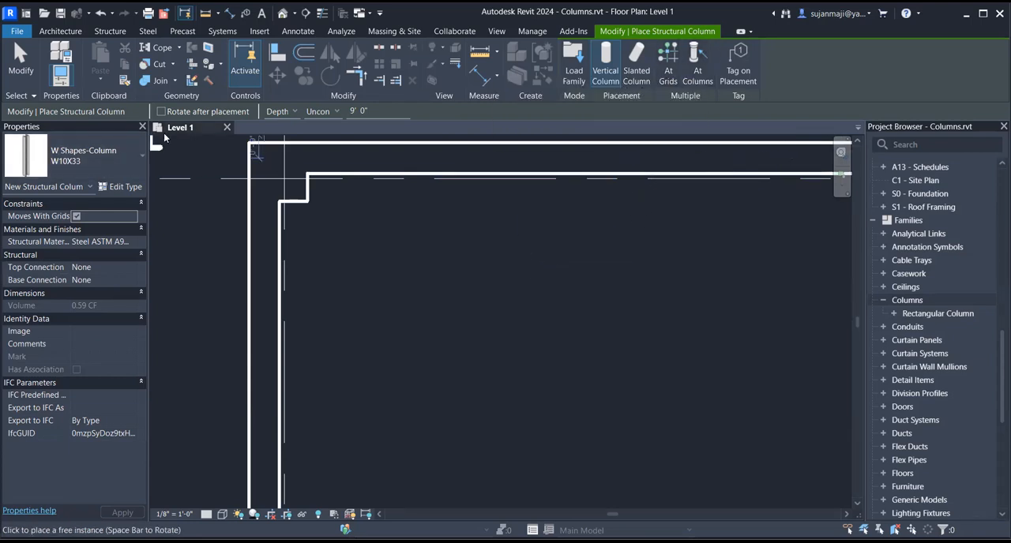
left_click(275, 113)
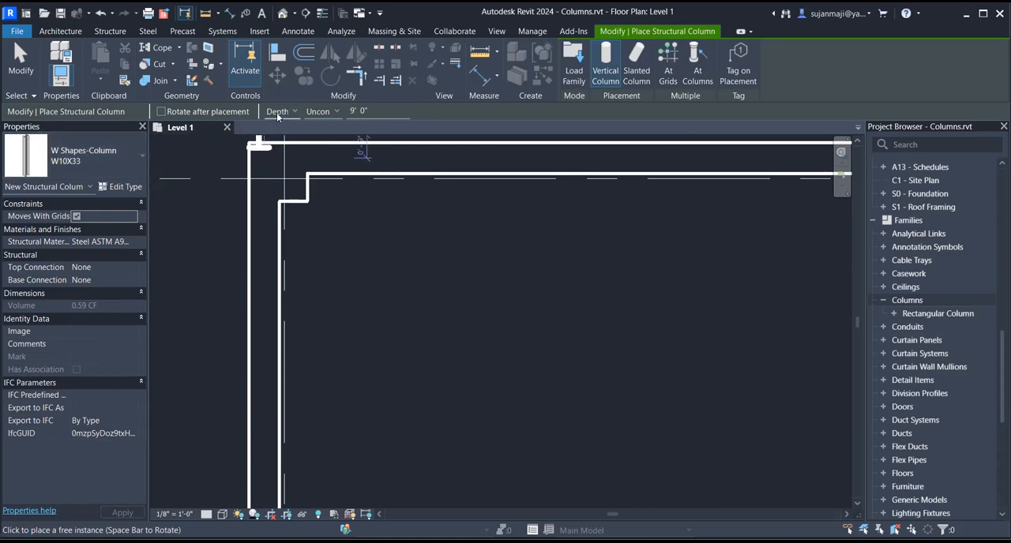
left_click(279, 136)
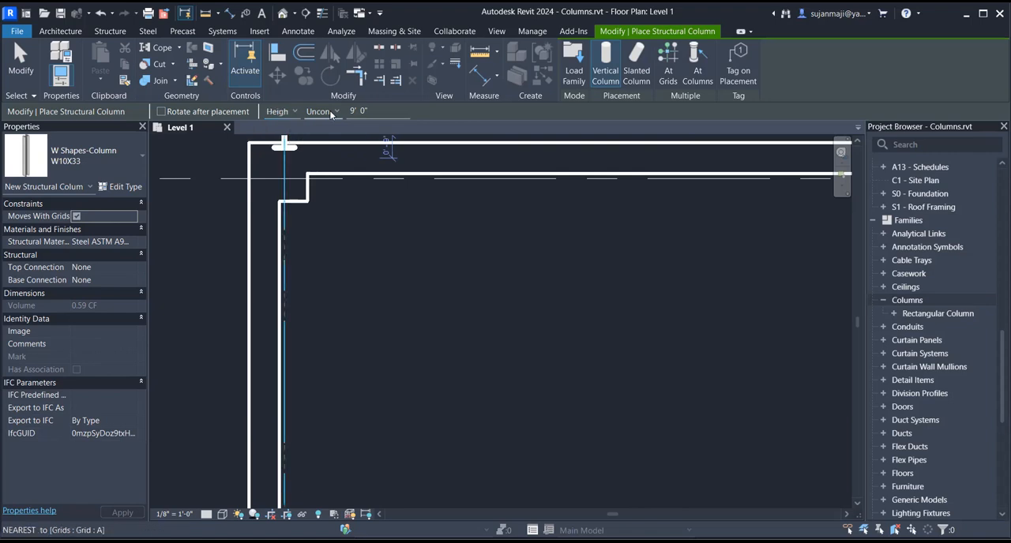
left_click(321, 111)
left_click(324, 158)
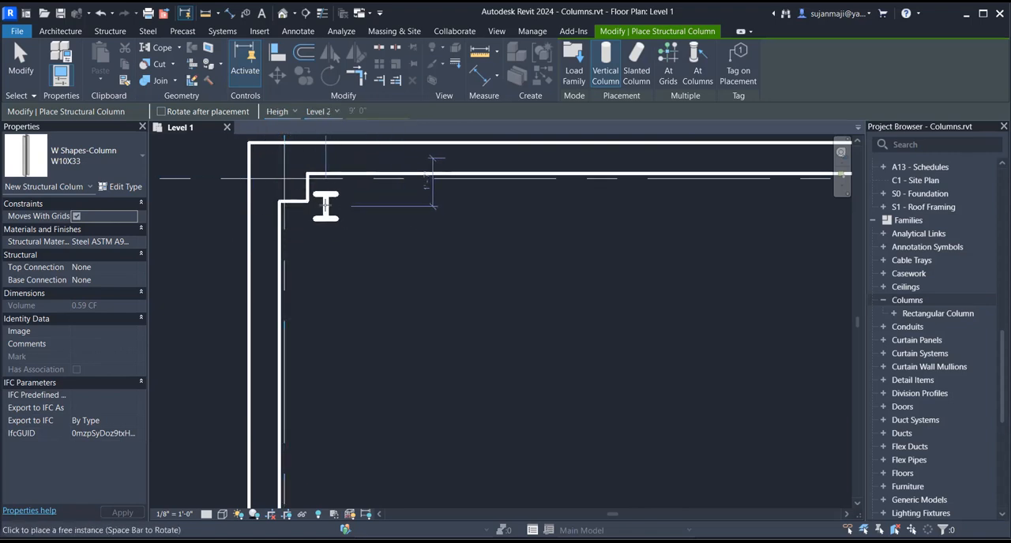
- Place W10X33 structural columns inside all the architectural columns on the plan and finish the multiple placement
left_click(697, 63)
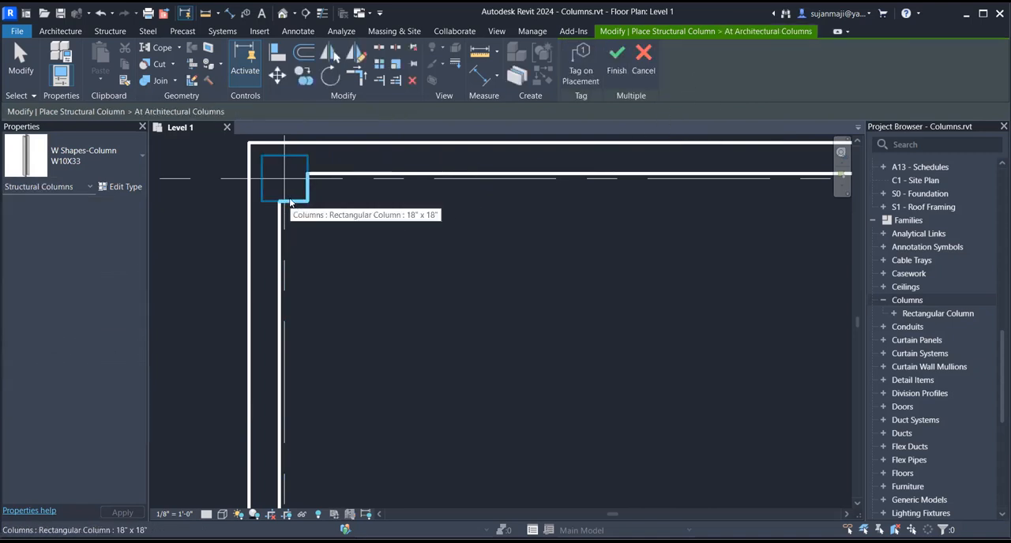
left_click(290, 203)
scroll(231, 187, "down", 4)
scroll(230, 181, "down", 3)
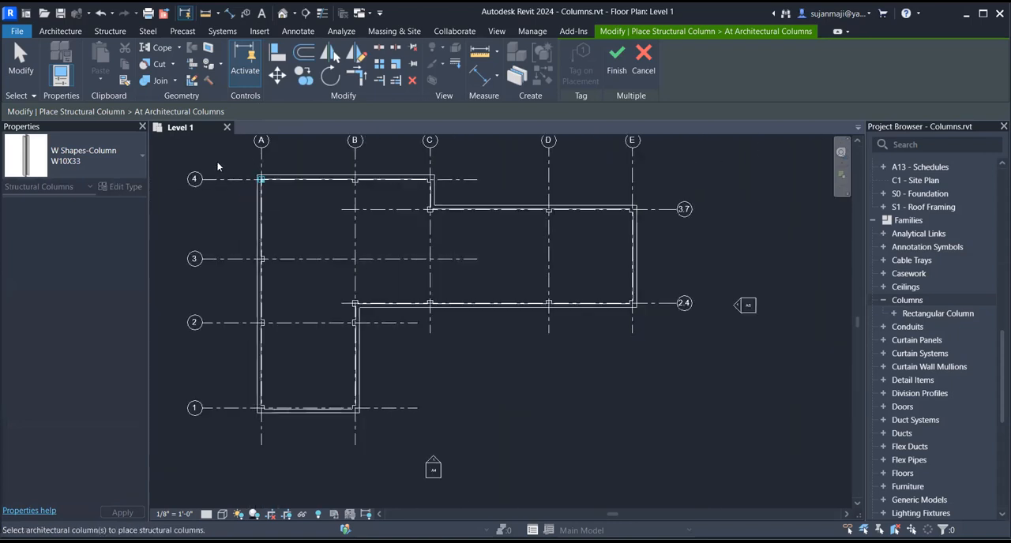
left_click_drag(232, 163, 659, 420)
scroll(431, 209, "up", 5)
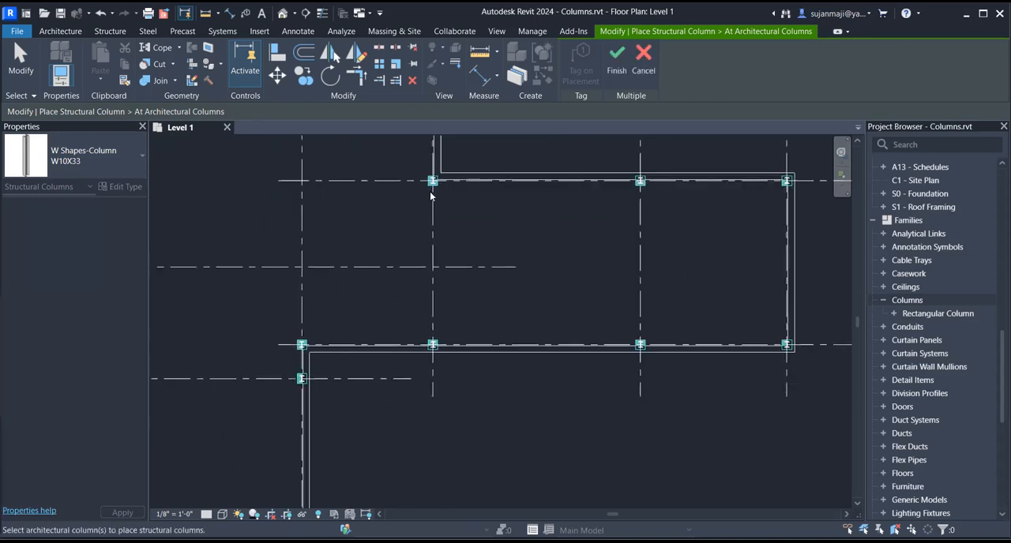
scroll(431, 209, "up", 2)
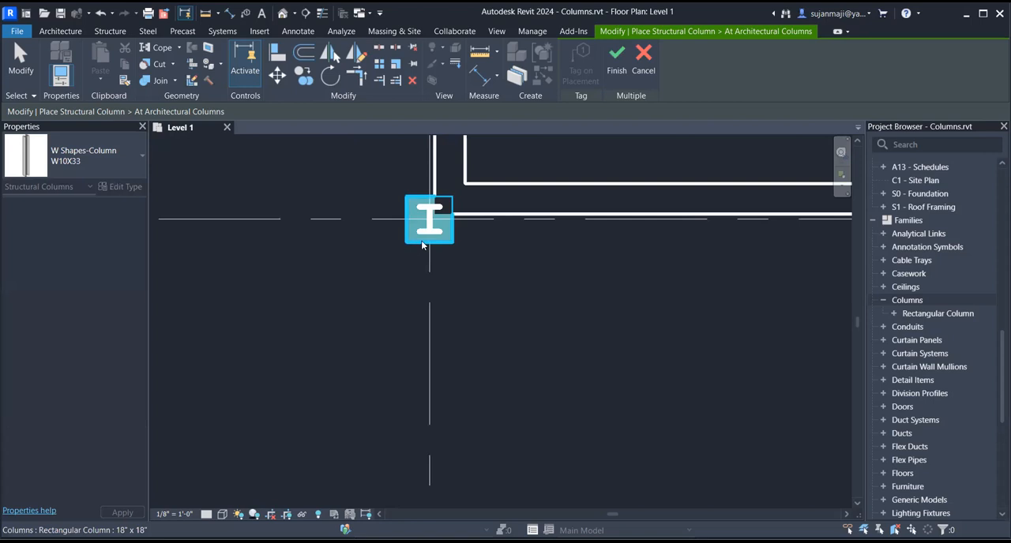
scroll(431, 220, "down", 6)
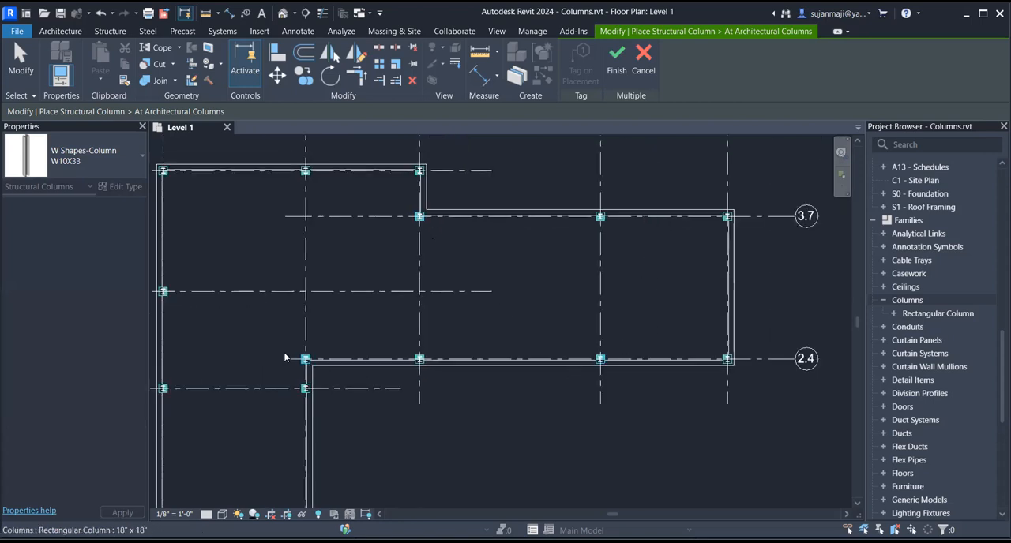
left_click(615, 63)
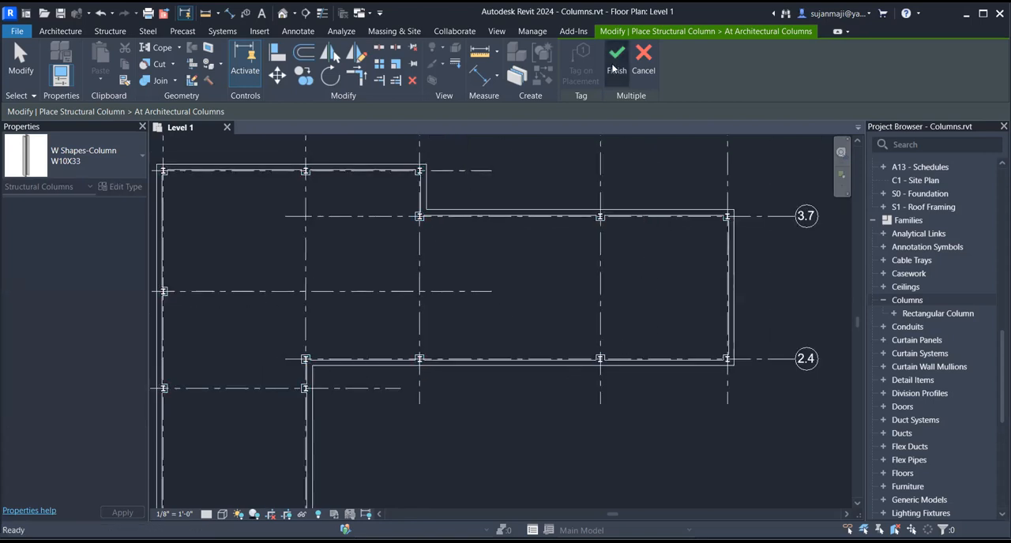
- Start placing structural columns at grid intersections with the W Shapes-Column W10X49 type
scroll(207, 270, "up", 2)
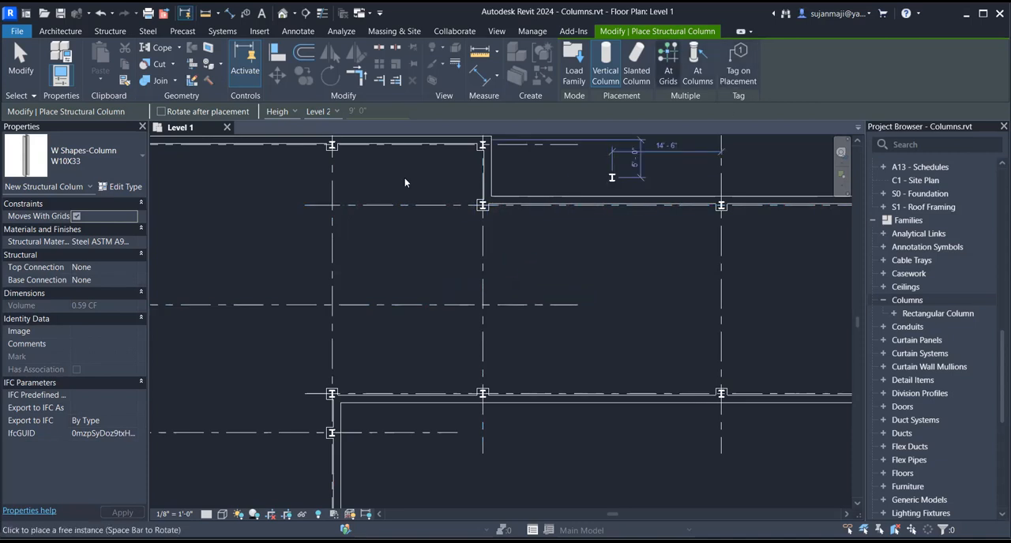
left_click(667, 62)
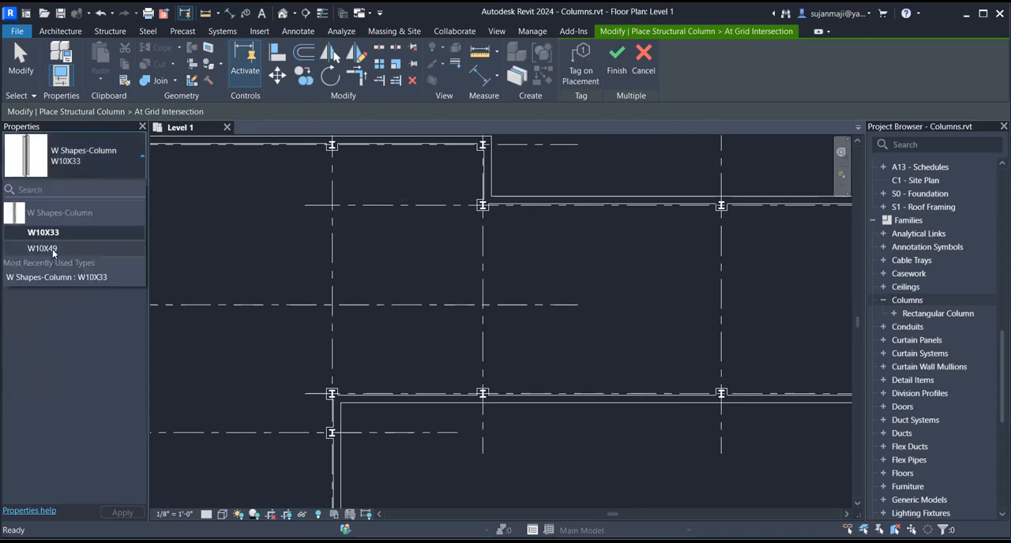
left_click(43, 249)
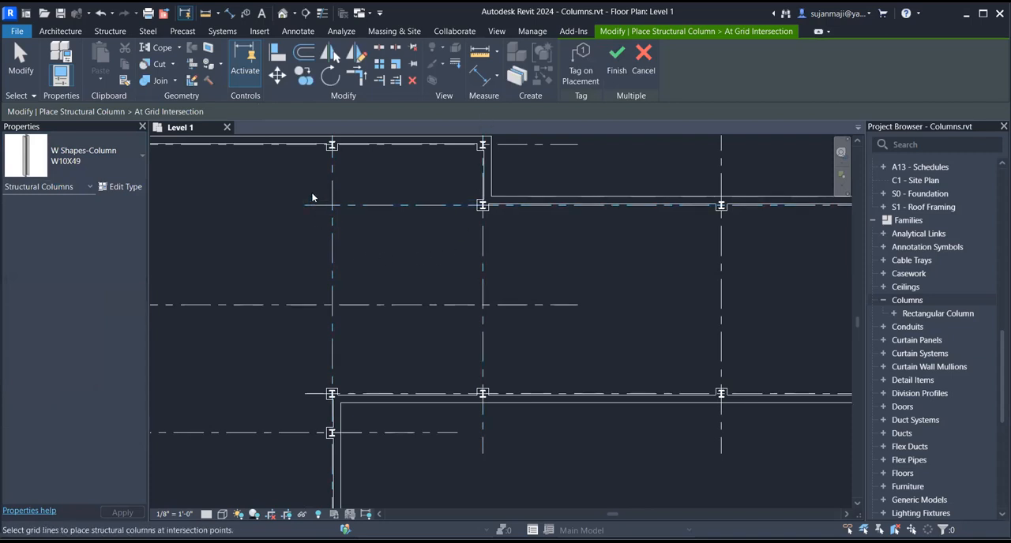
left_click_drag(309, 188, 513, 327)
scroll(458, 319, "down", 2)
left_click_drag(349, 171, 509, 441)
scroll(356, 207, "down", 1)
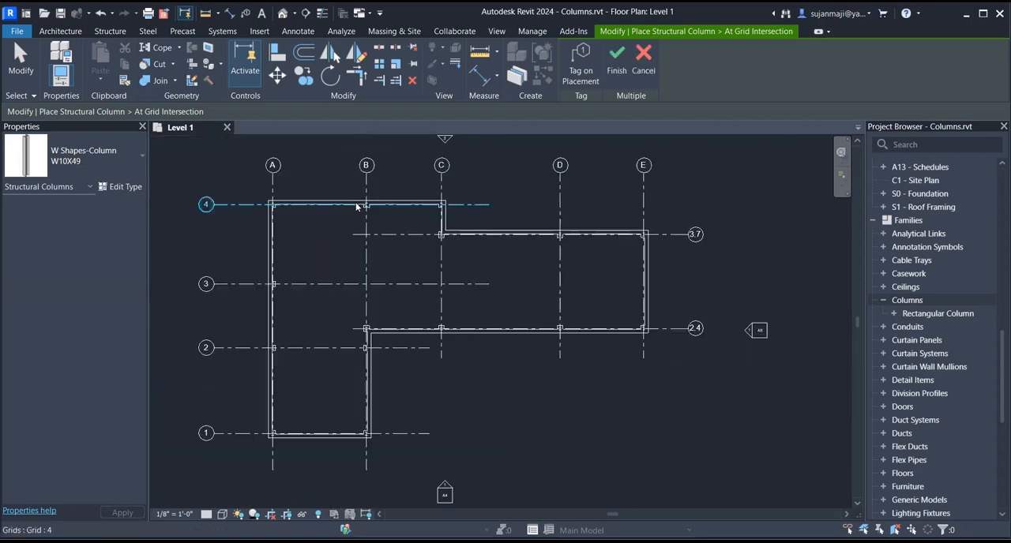
left_click_drag(335, 142, 507, 484)
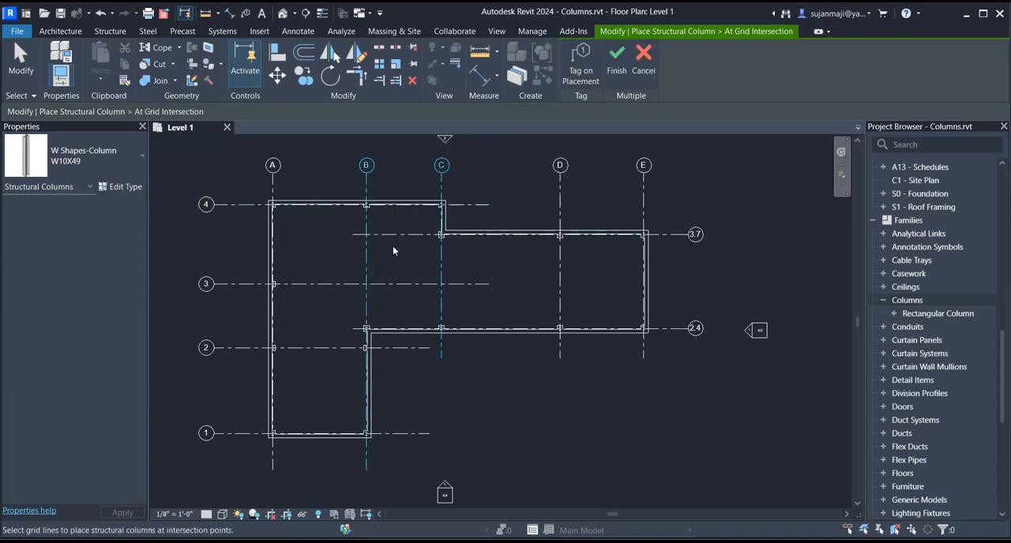
left_click_drag(336, 147, 704, 500)
scroll(459, 387, "down", 2)
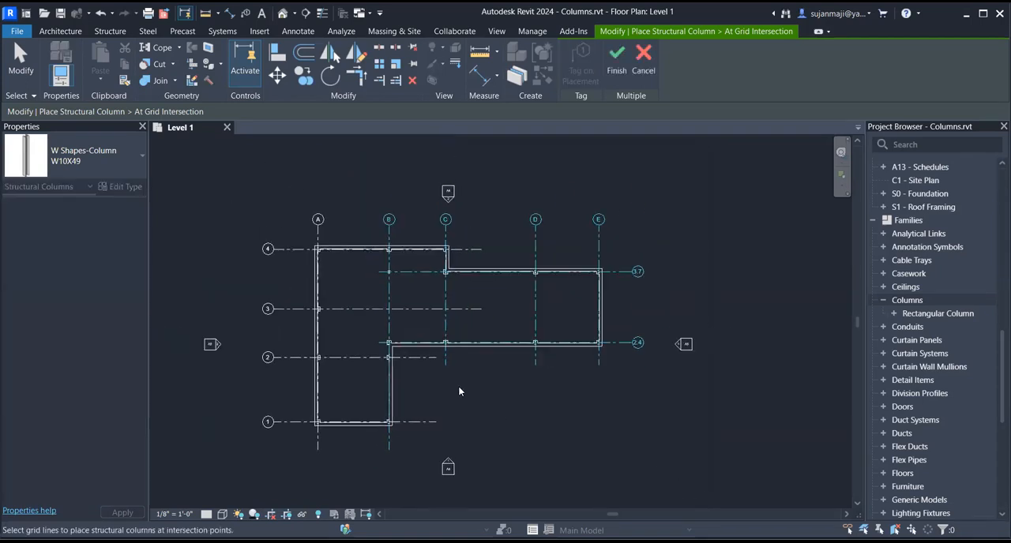
scroll(378, 282, "up", 3)
scroll(380, 286, "up", 2)
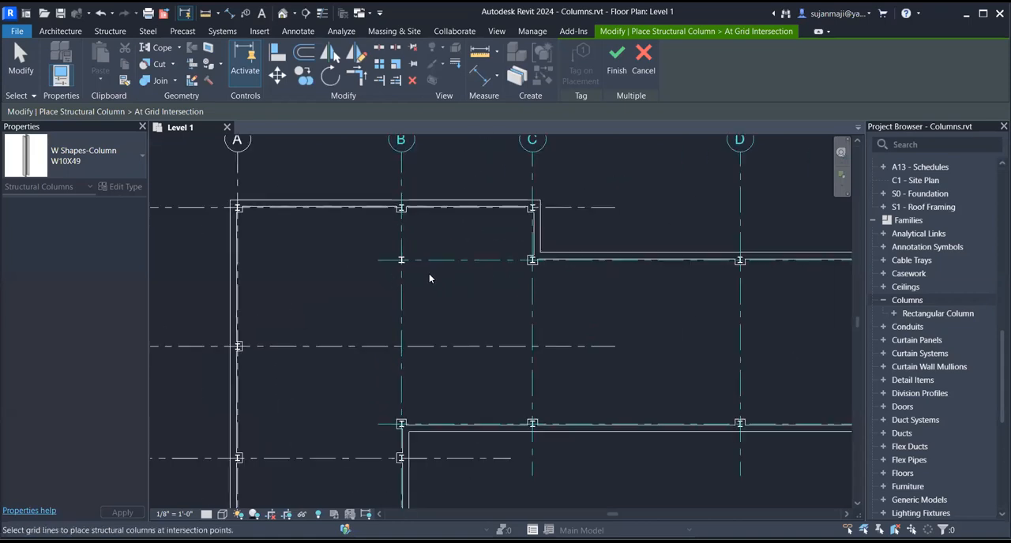
scroll(431, 276, "down", 2)
left_click_drag(203, 289, 562, 357)
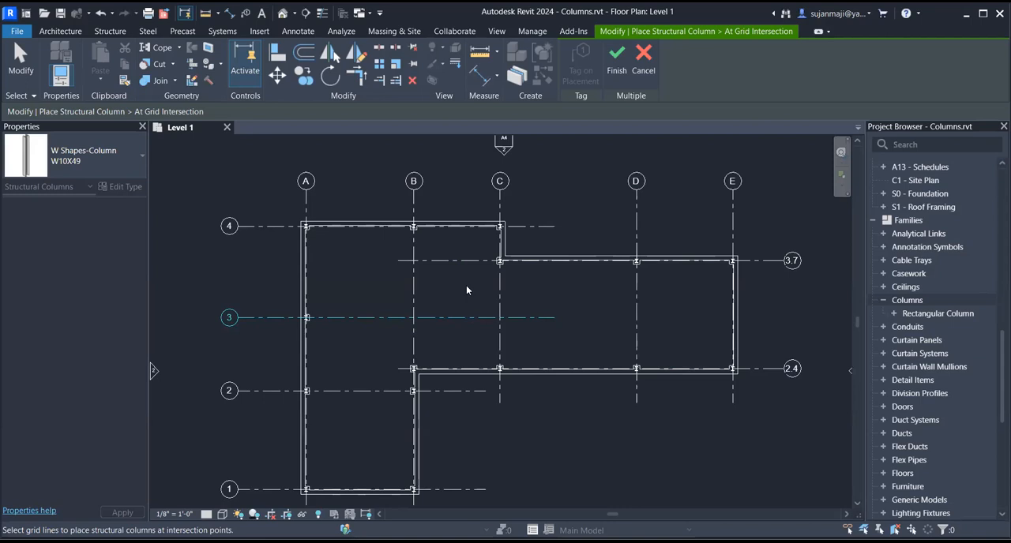
scroll(379, 260, "down", 2)
left_click_drag(244, 170, 620, 415)
scroll(436, 252, "up", 4)
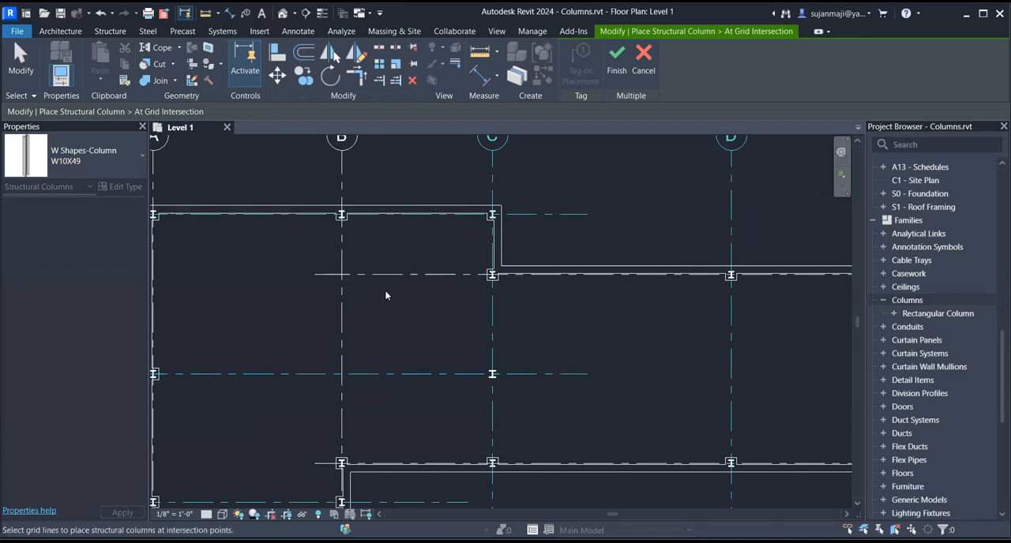
scroll(385, 291, "down", 4)
key("Escape")
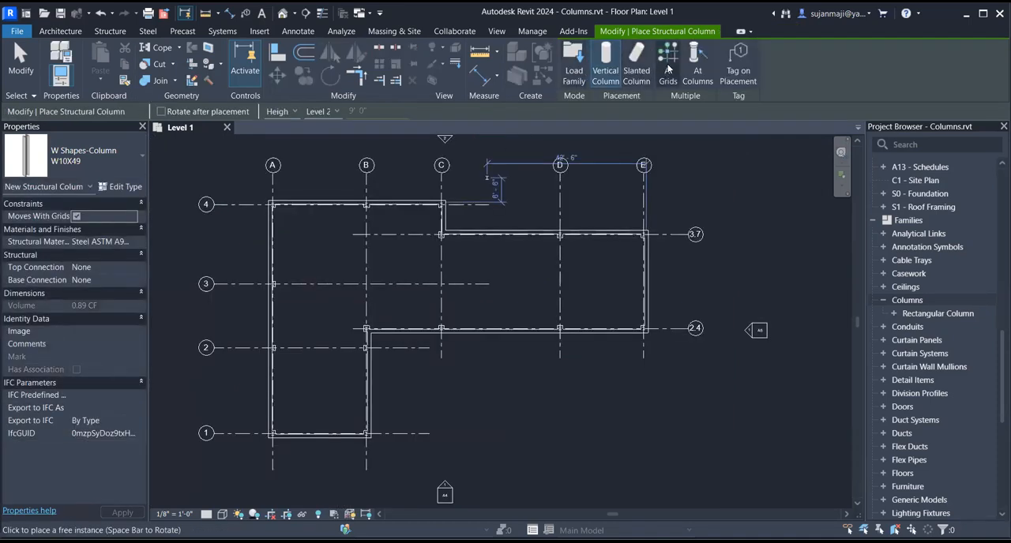
- Restart placement at grid intersections and select all lettered and numbered grids as locations for the W10X49 columns
left_click(667, 69)
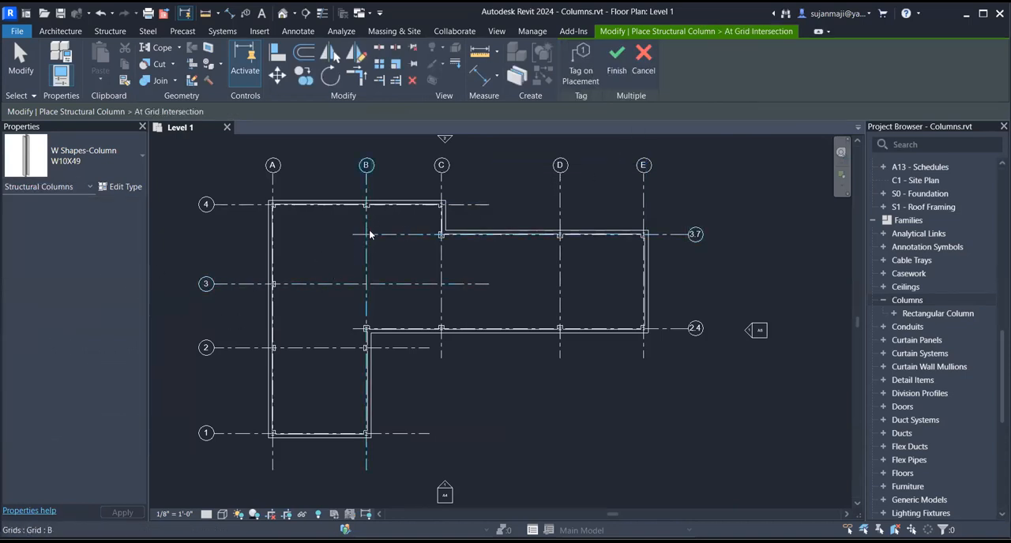
scroll(365, 238, "up", 2)
left_click_drag(316, 212, 614, 341)
scroll(365, 266, "down", 2)
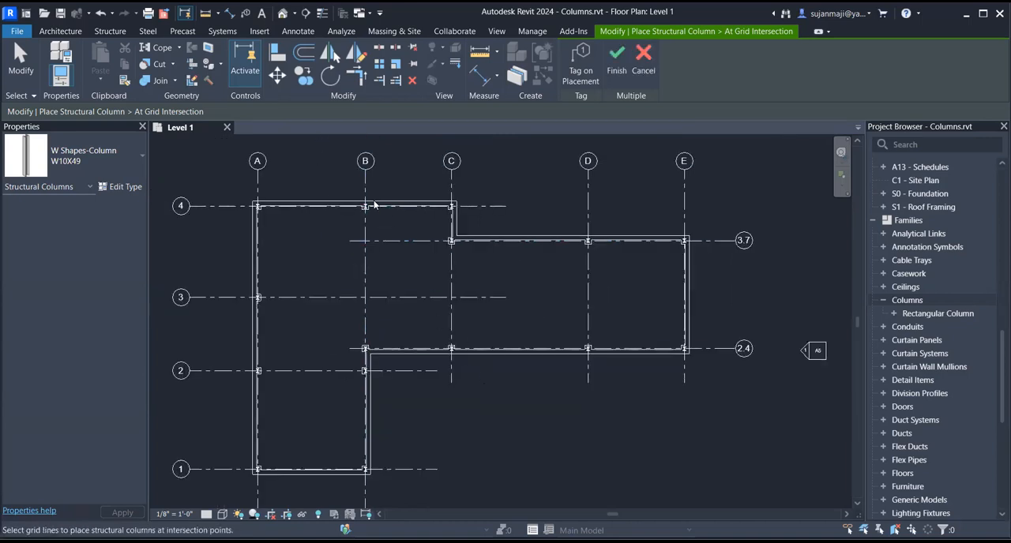
left_click_drag(328, 141, 499, 423)
scroll(510, 448, "down", 2)
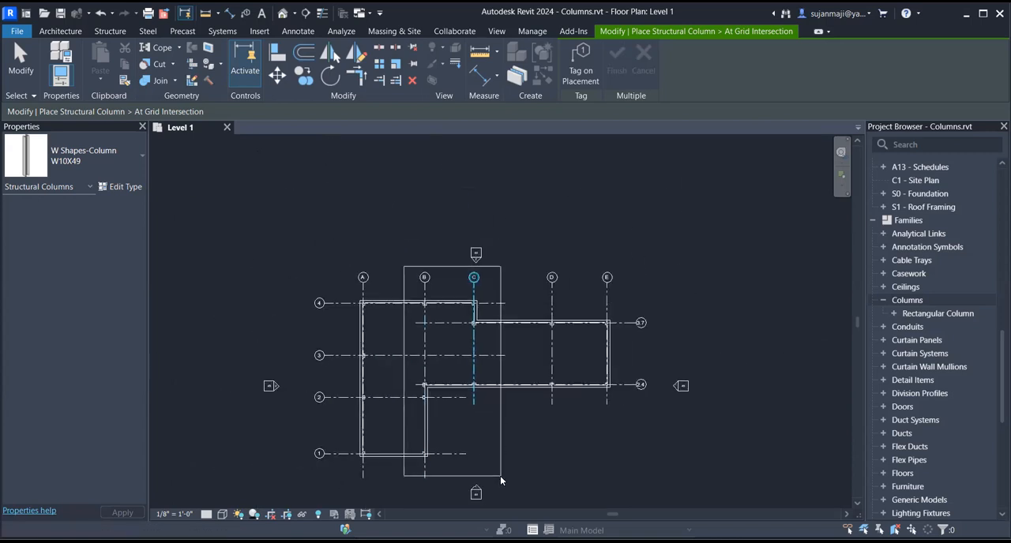
left_click_drag(500, 495, 501, 495)
left_click_drag(251, 259, 727, 471)
left_click_drag(269, 203, 695, 512)
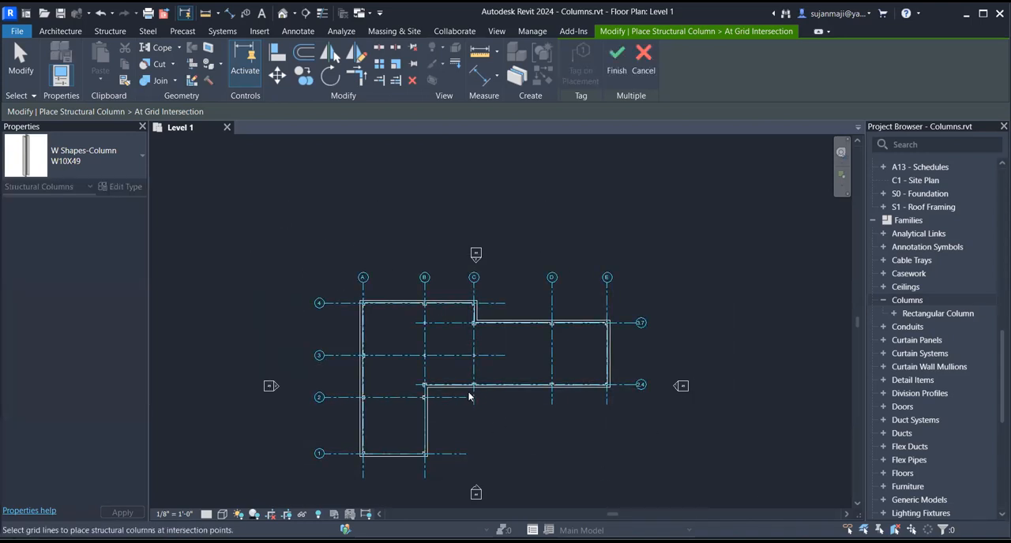
- Check the interior column positions on grids B and C, finish the grid placement and end the structural column command
scroll(462, 371, "up", 5)
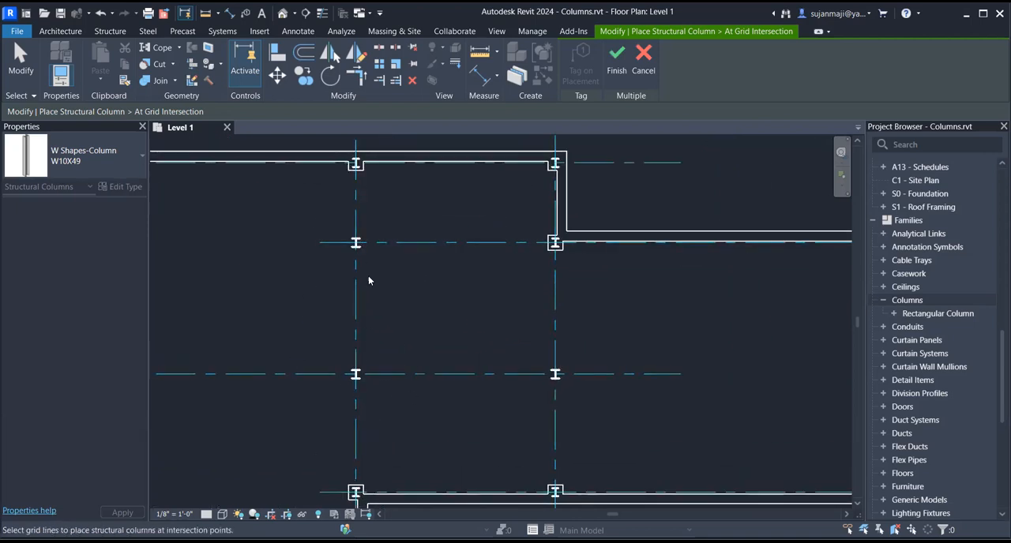
scroll(498, 314, "down", 3)
scroll(329, 290, "up", 2)
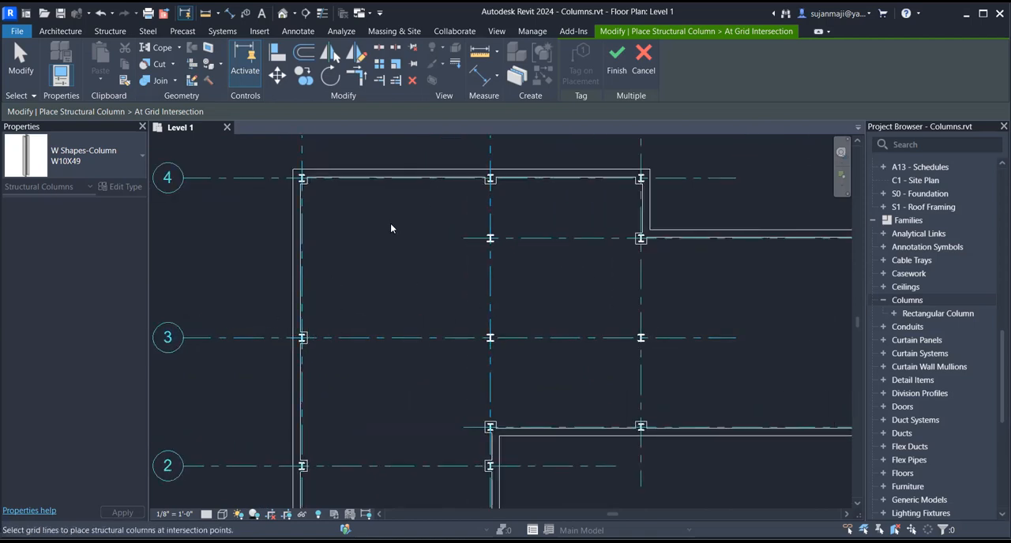
scroll(514, 237, "up", 1)
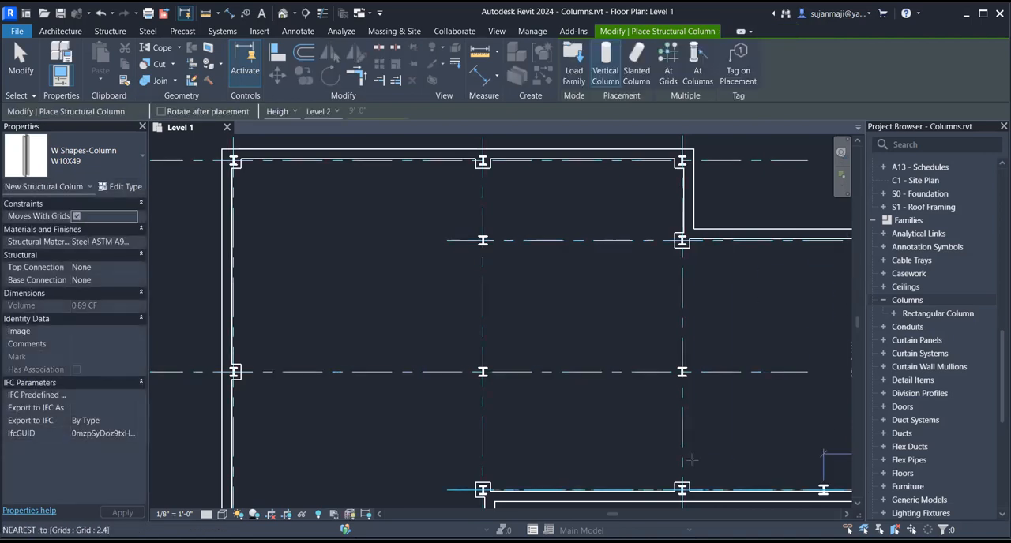
key("Escape")
key("Escape")
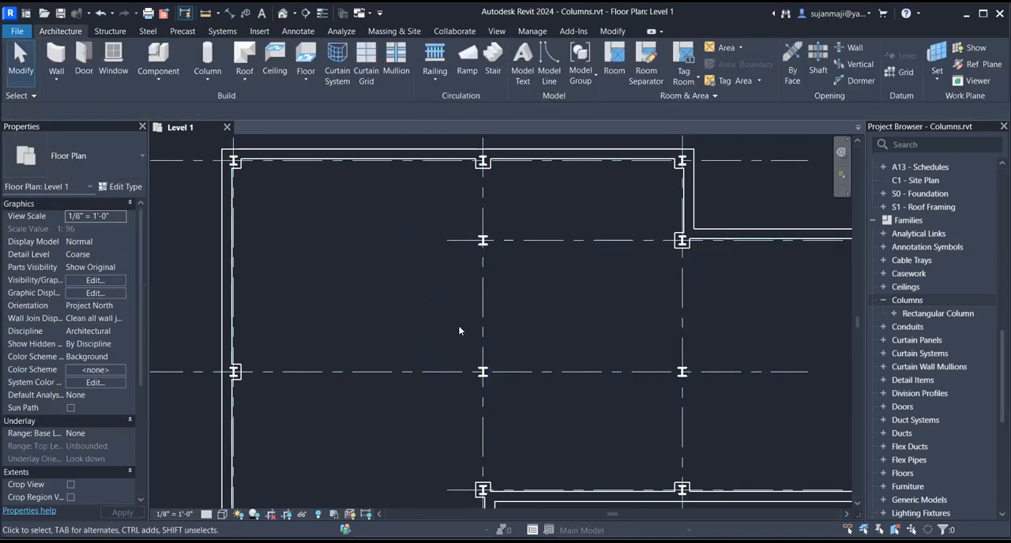
scroll(458, 325, "down", 3)
scroll(457, 303, "up", 1)
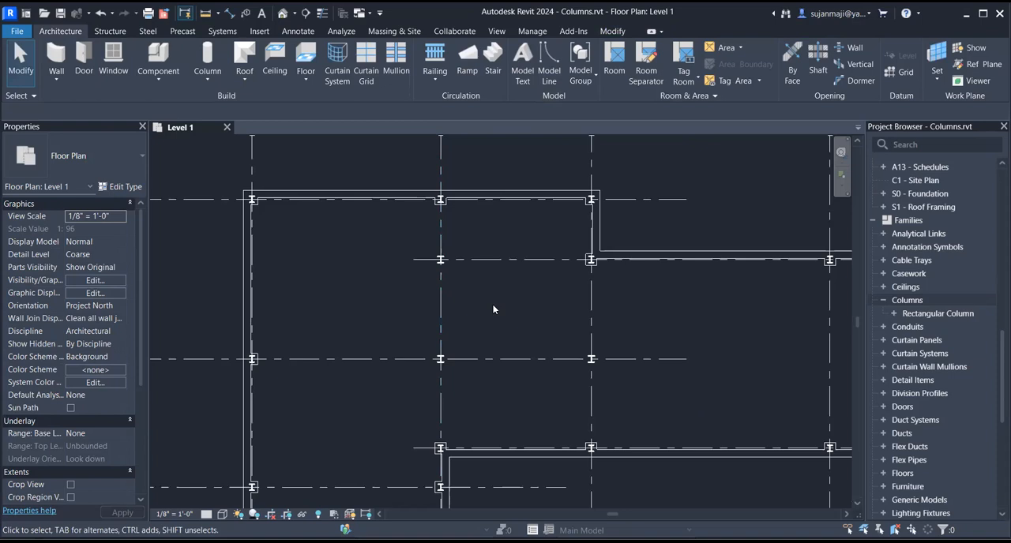
scroll(493, 309, "up", 2)
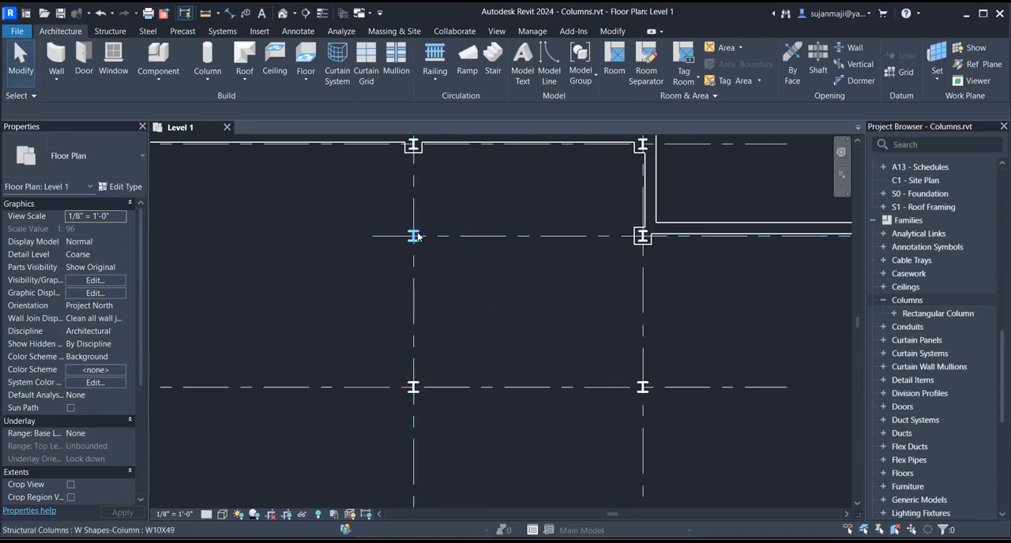
scroll(423, 253, "up", 1)
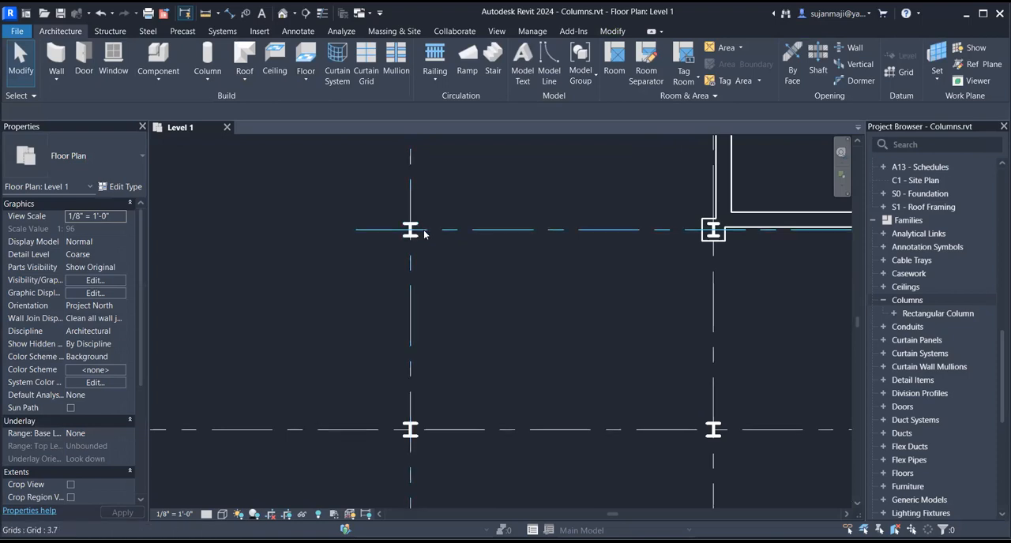
left_click(421, 230)
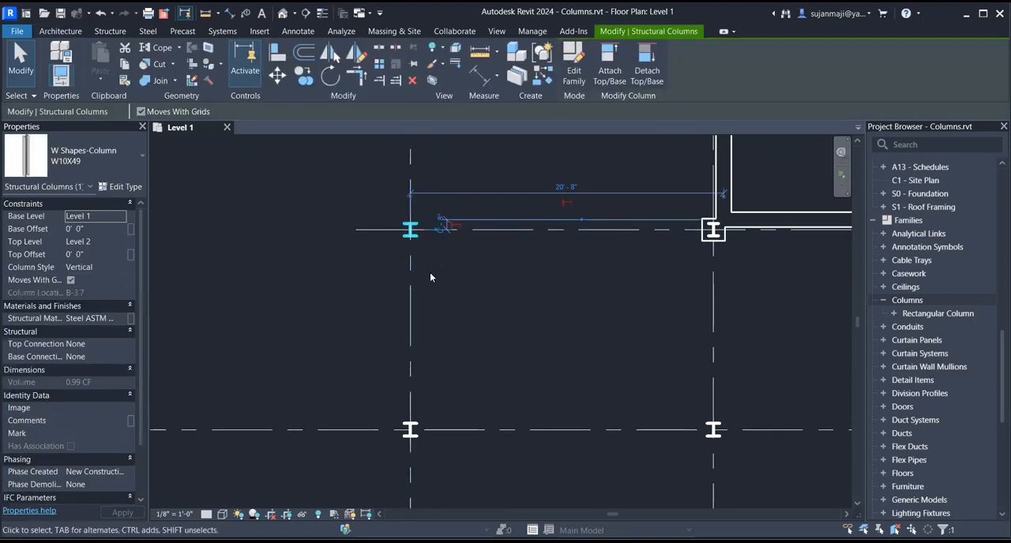
left_click(420, 426, "ctrl")
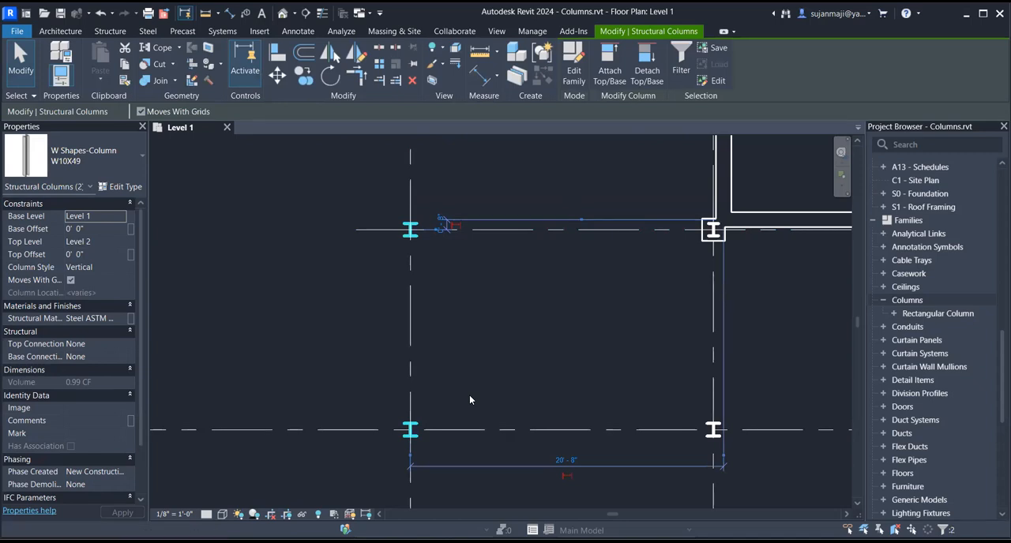
scroll(459, 299, "down", 2)
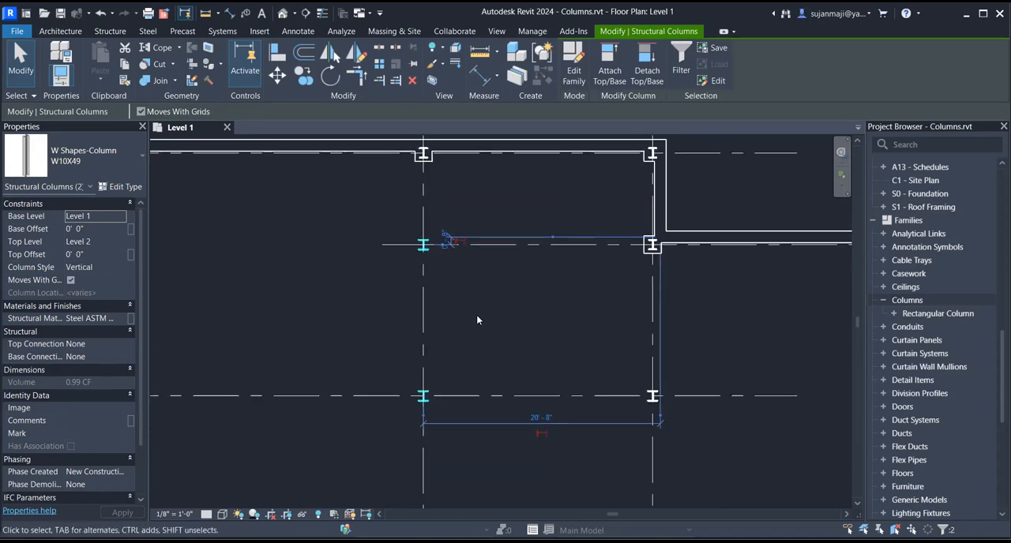
left_click(477, 301)
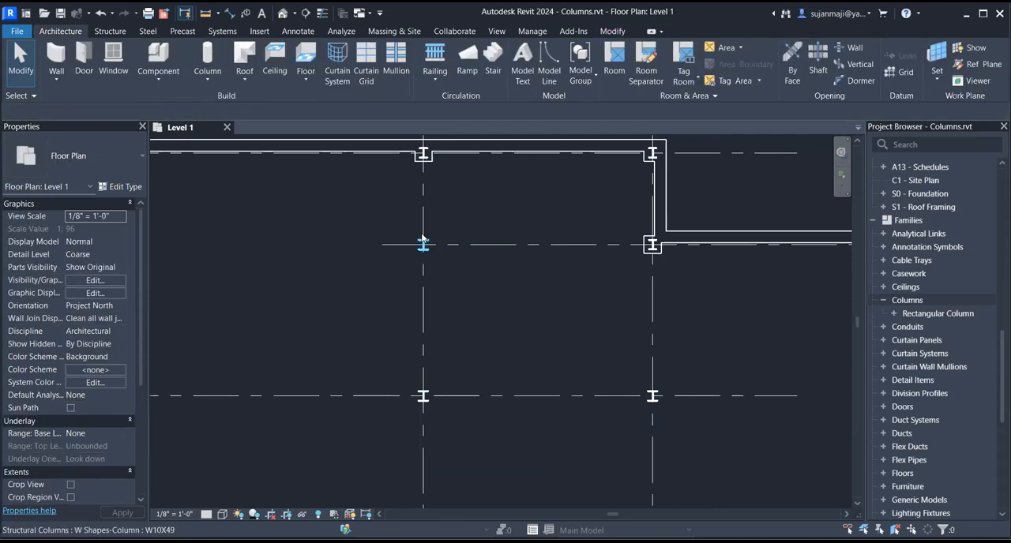
- Rotate the two interior W10X49 columns on grid B, at grids 3.7 and 3, by 90 degrees
left_click(425, 244)
left_click(430, 393, "ctrl")
key("space")
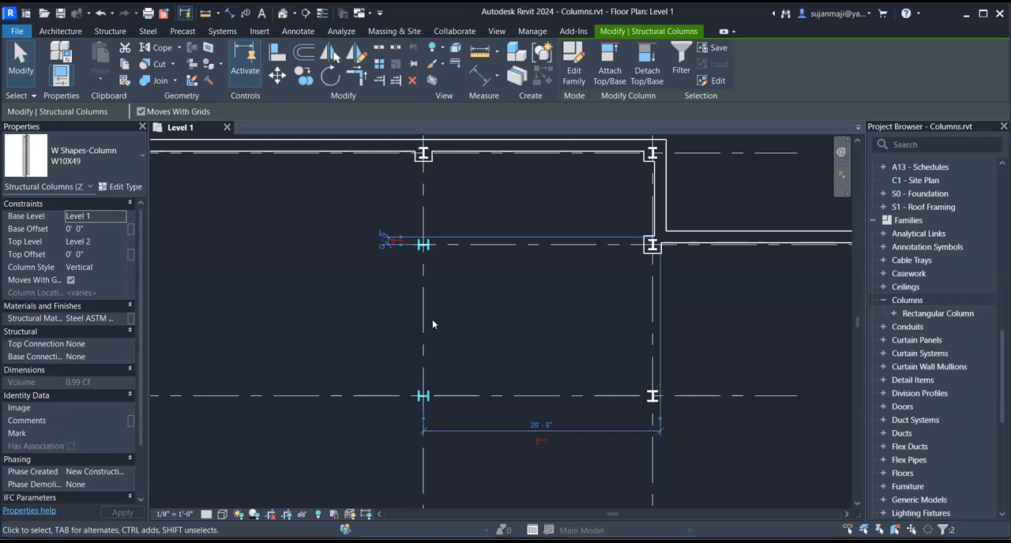
left_click(511, 334)
scroll(427, 316, "down", 5)
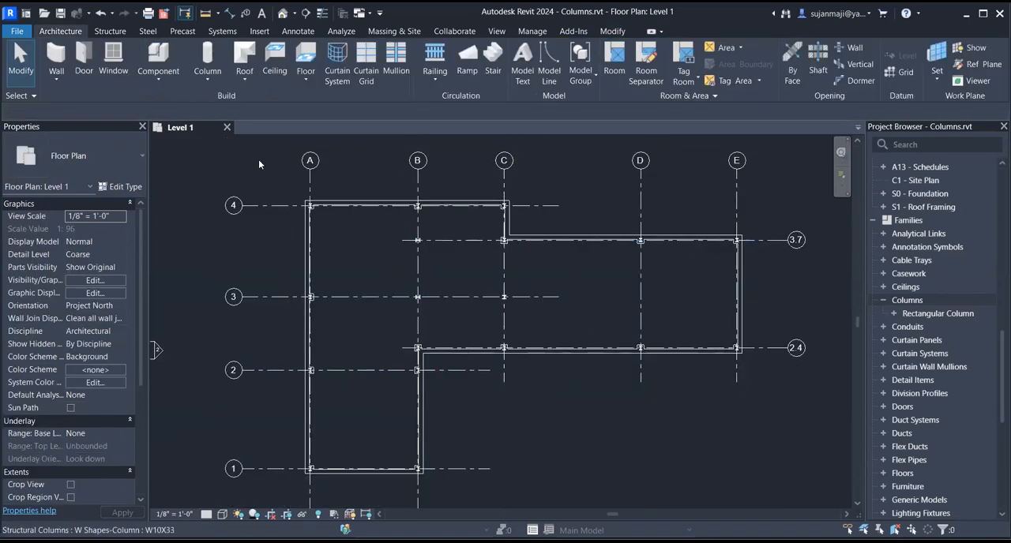